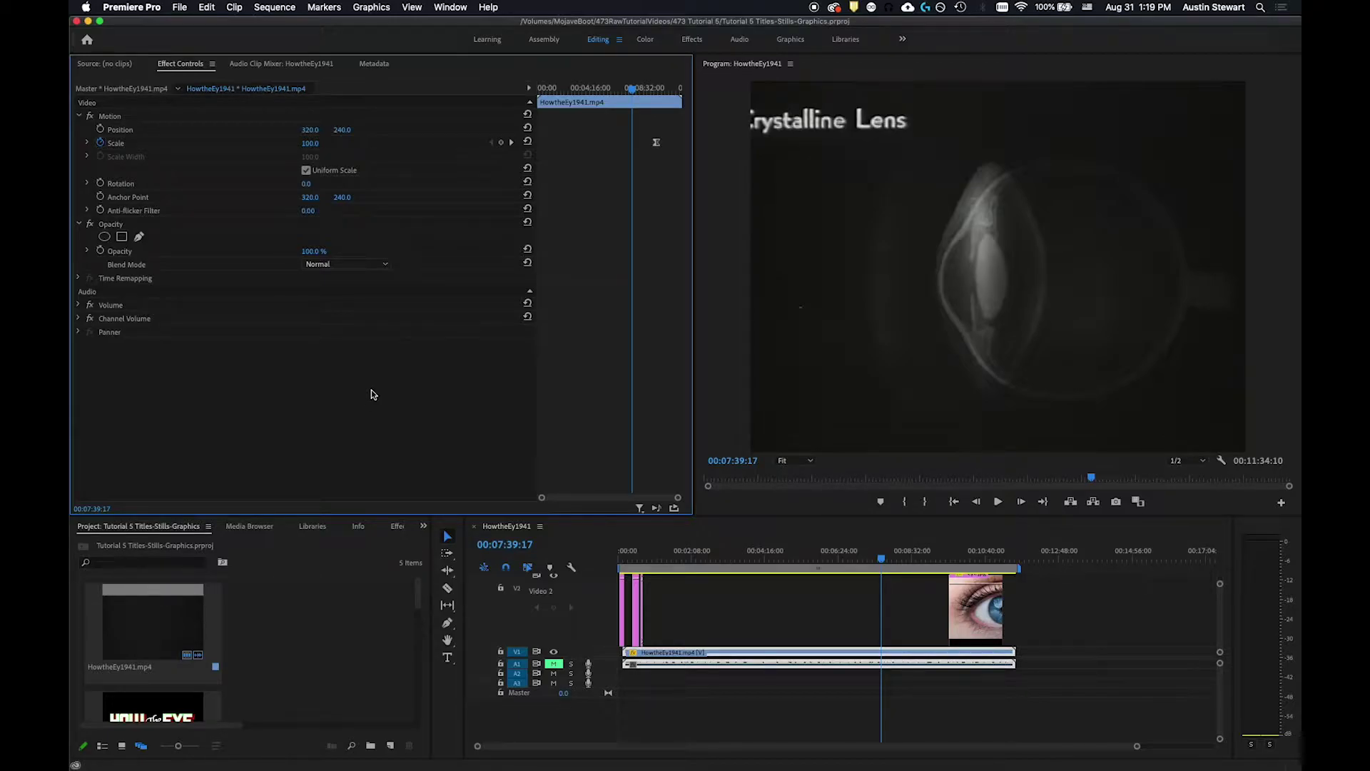
Step: Scrub through the film between the Bony Orbit, eyeball and skull shots
{"action": "left_click_drag", "start_coordinate": [880, 542], "coordinate": [637, 558]}
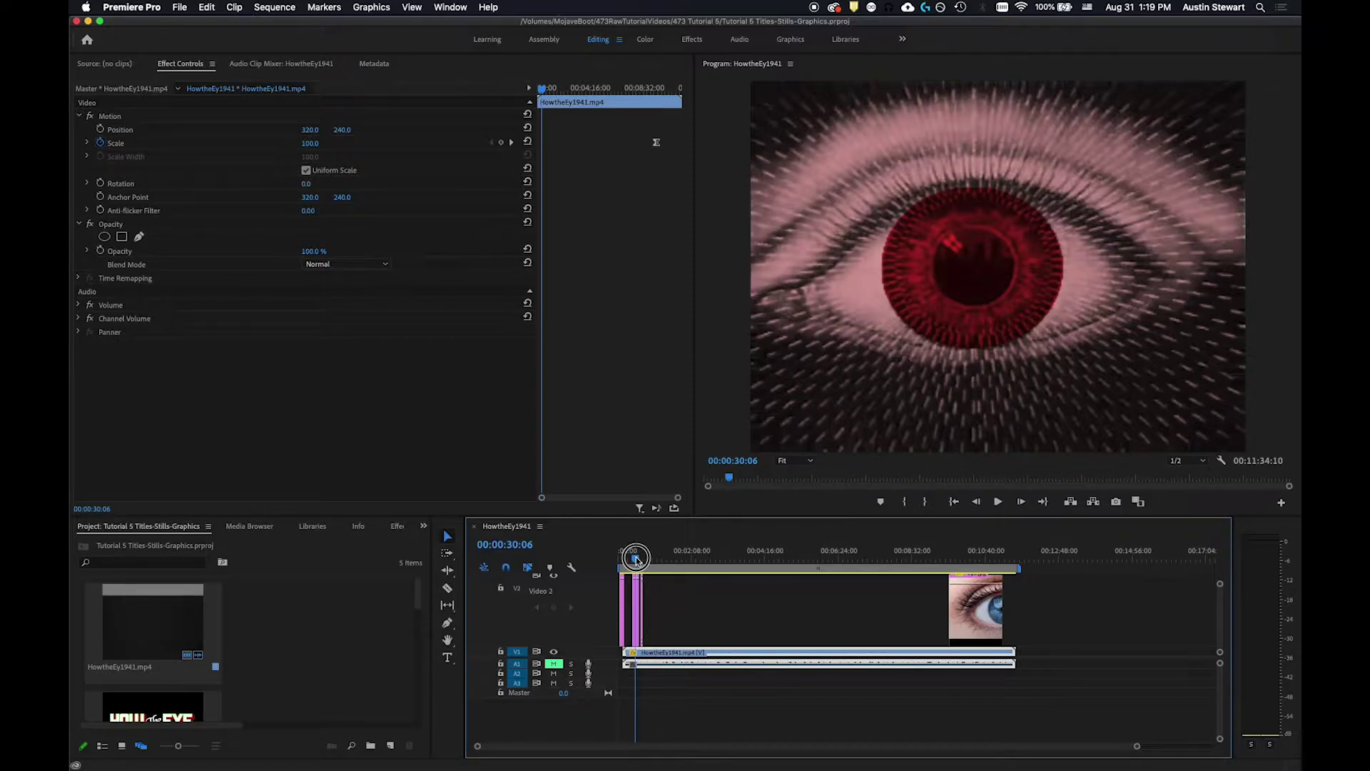
{"action": "left_click_drag", "start_coordinate": [637, 558], "coordinate": [971, 563]}
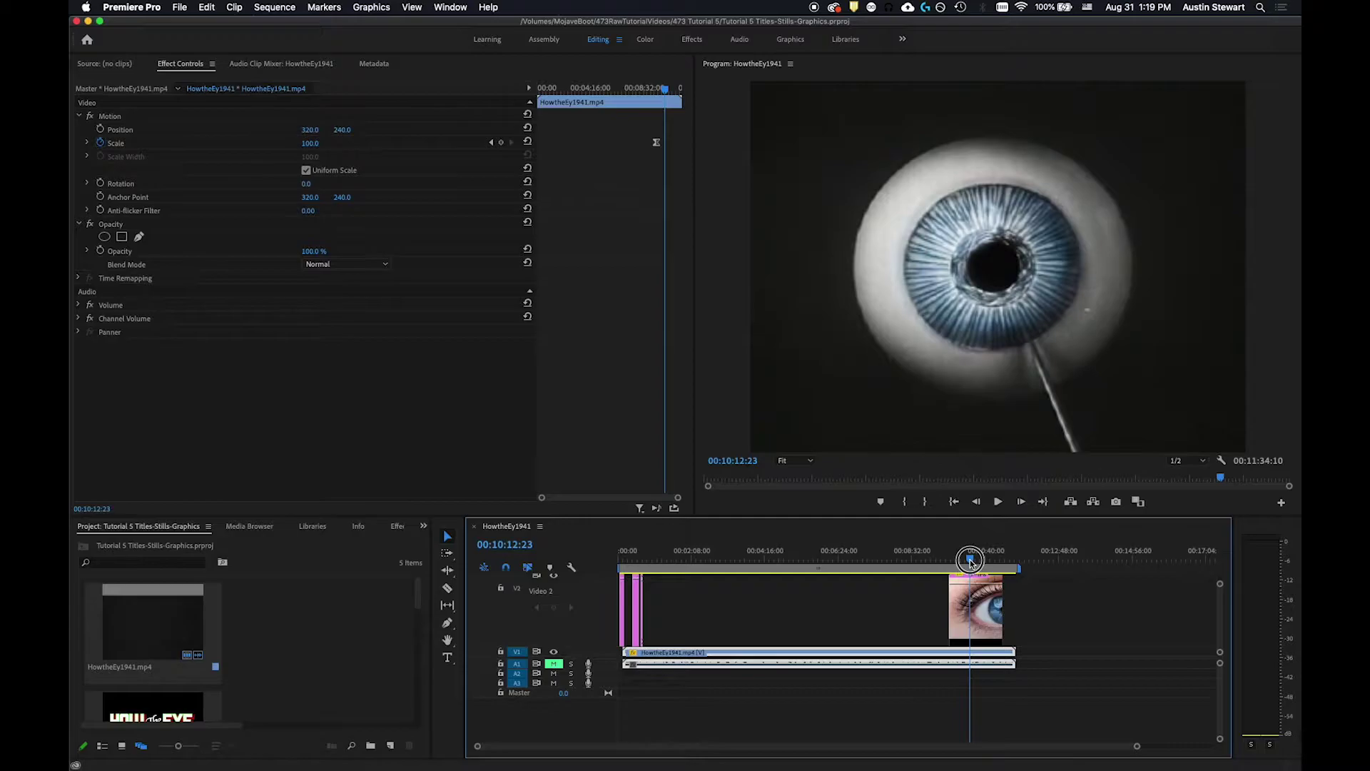
{"action": "mouse_move", "coordinate": [970, 563]}
{"action": "left_mouse_down"}
{"action": "mouse_move", "coordinate": [621, 538]}
{"action": "mouse_move", "coordinate": [980, 571]}
{"action": "left_mouse_up"}
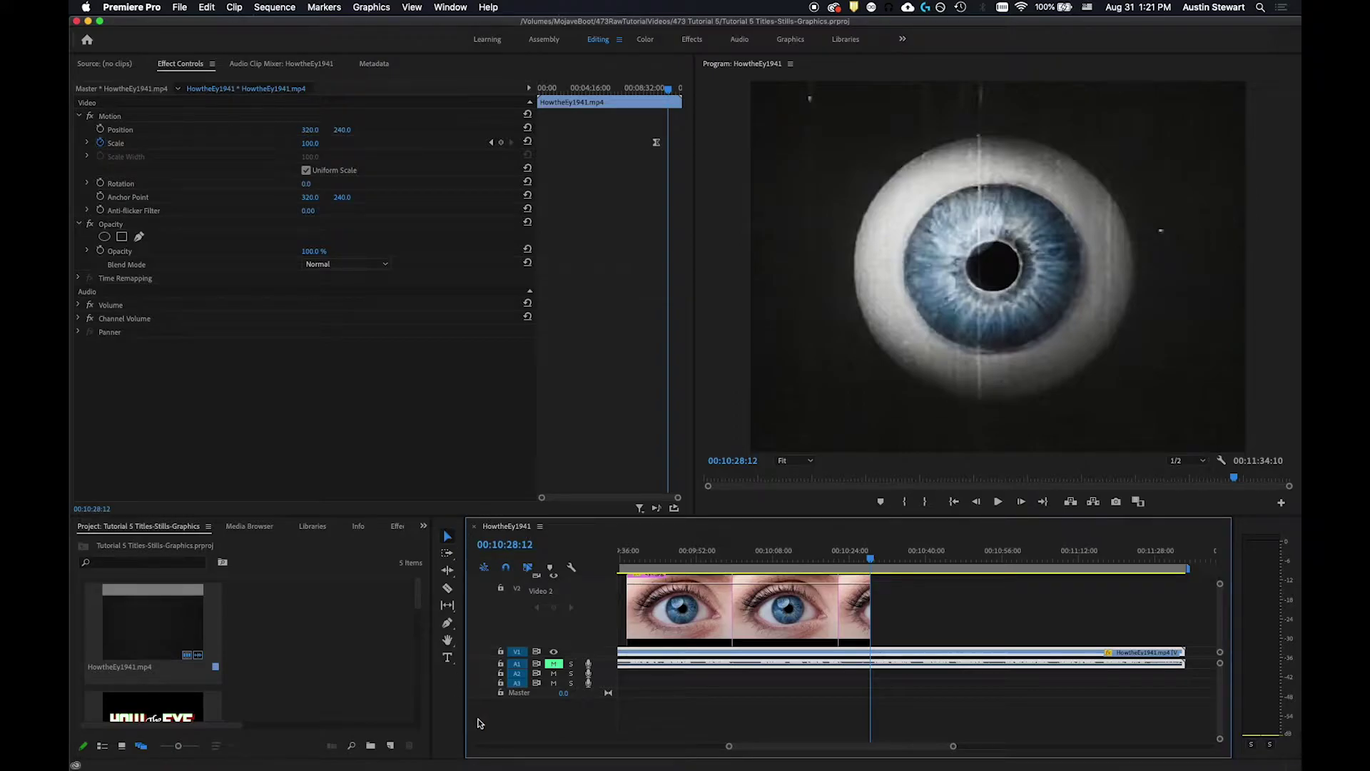
Step: Deselect the timeline clip and focus the HowtheEy1941 sequence timeline
{"action": "left_click", "coordinate": [292, 636]}
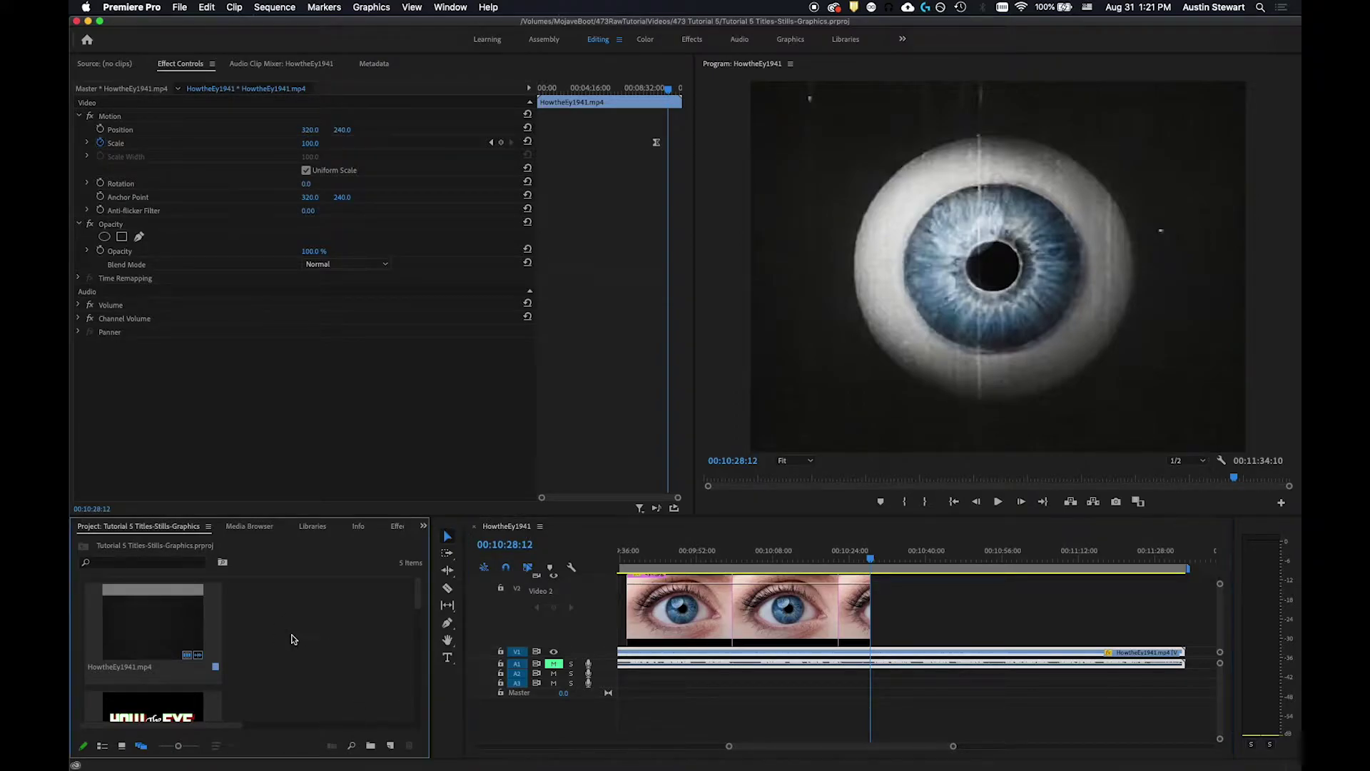
{"action": "left_click", "coordinate": [180, 7]}
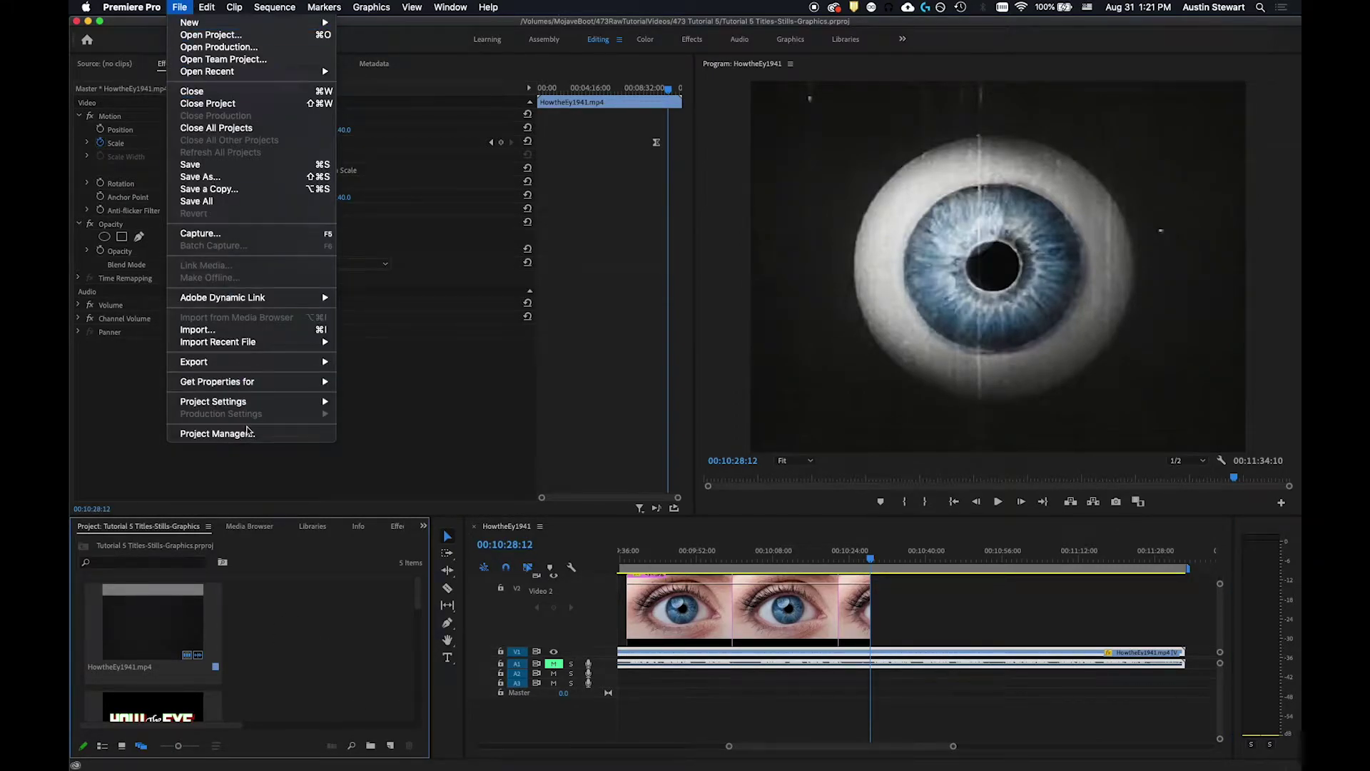
{"action": "mouse_move", "coordinate": [240, 362]}
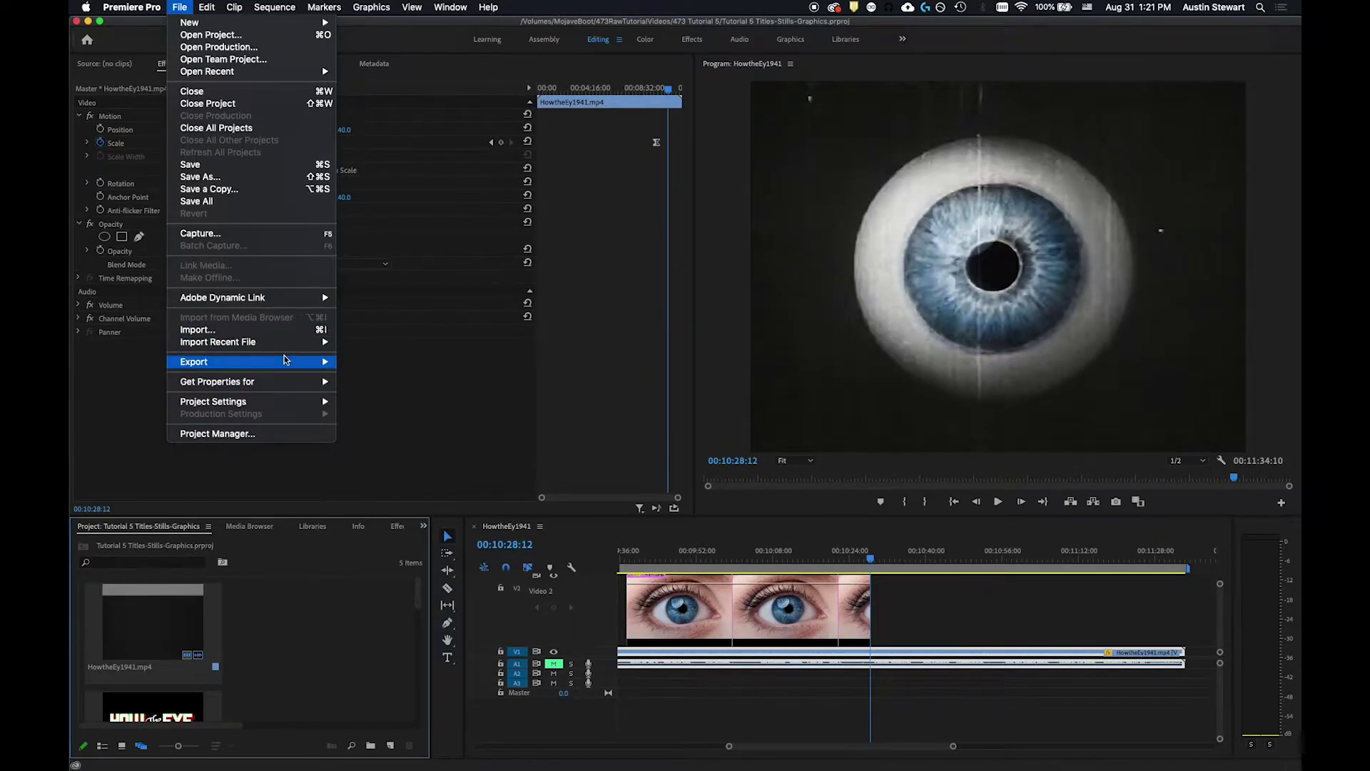
{"action": "mouse_move", "coordinate": [289, 364]}
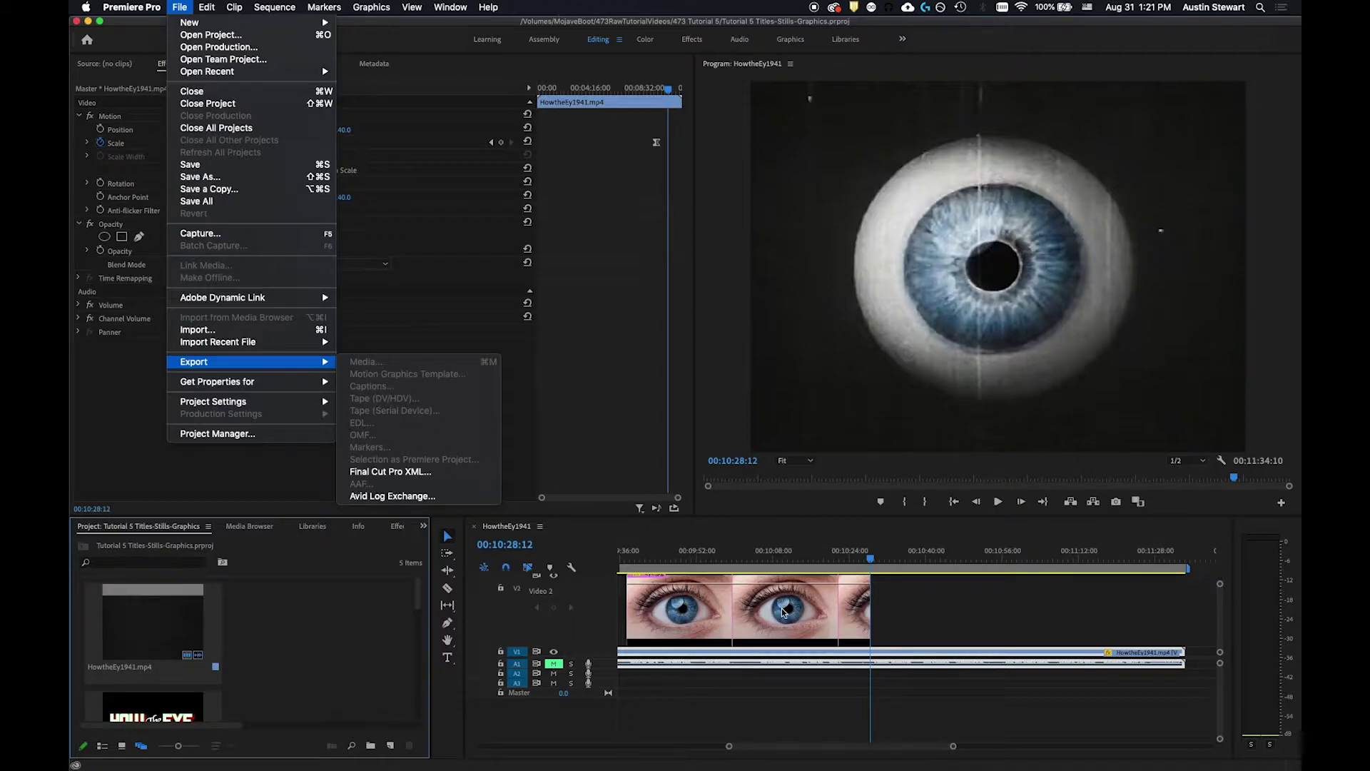
{"action": "left_click", "coordinate": [1002, 605]}
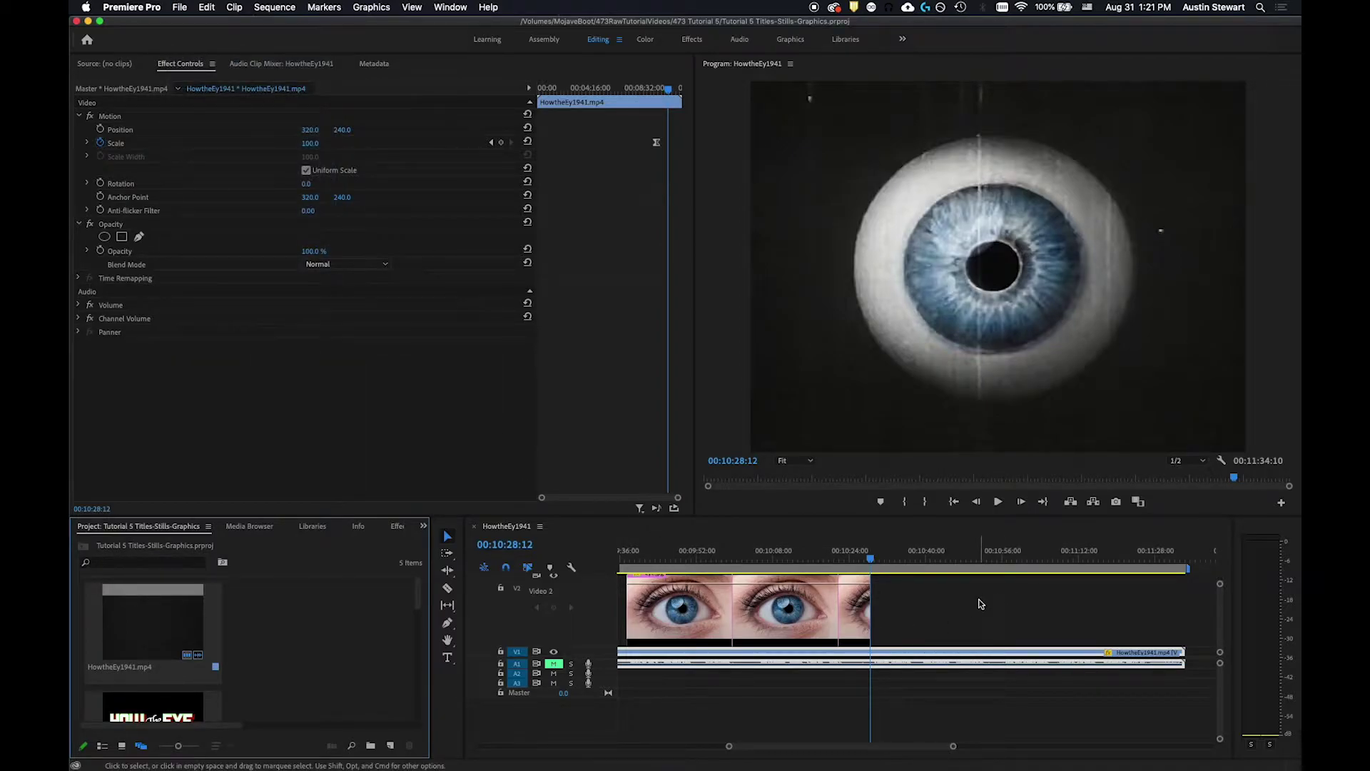
{"action": "left_click", "coordinate": [979, 603]}
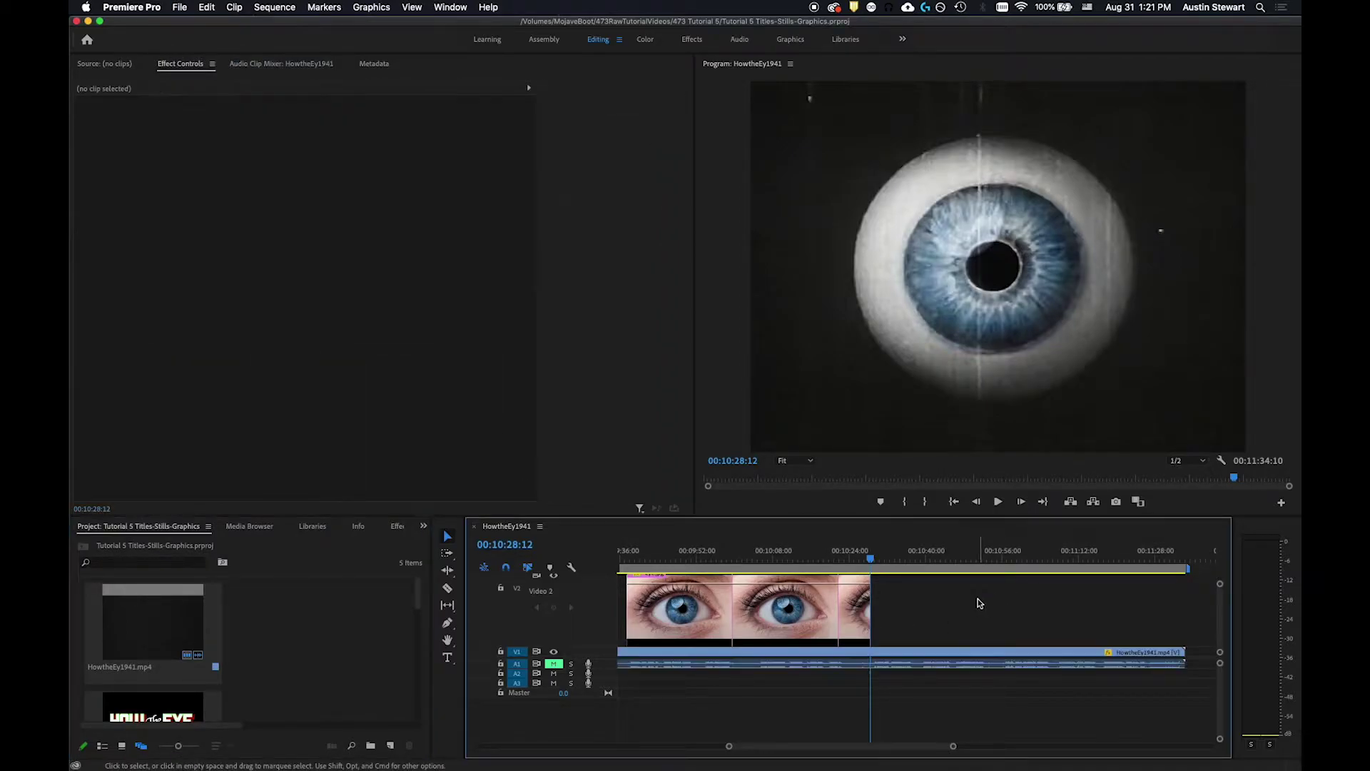
{"action": "left_click", "coordinate": [515, 529]}
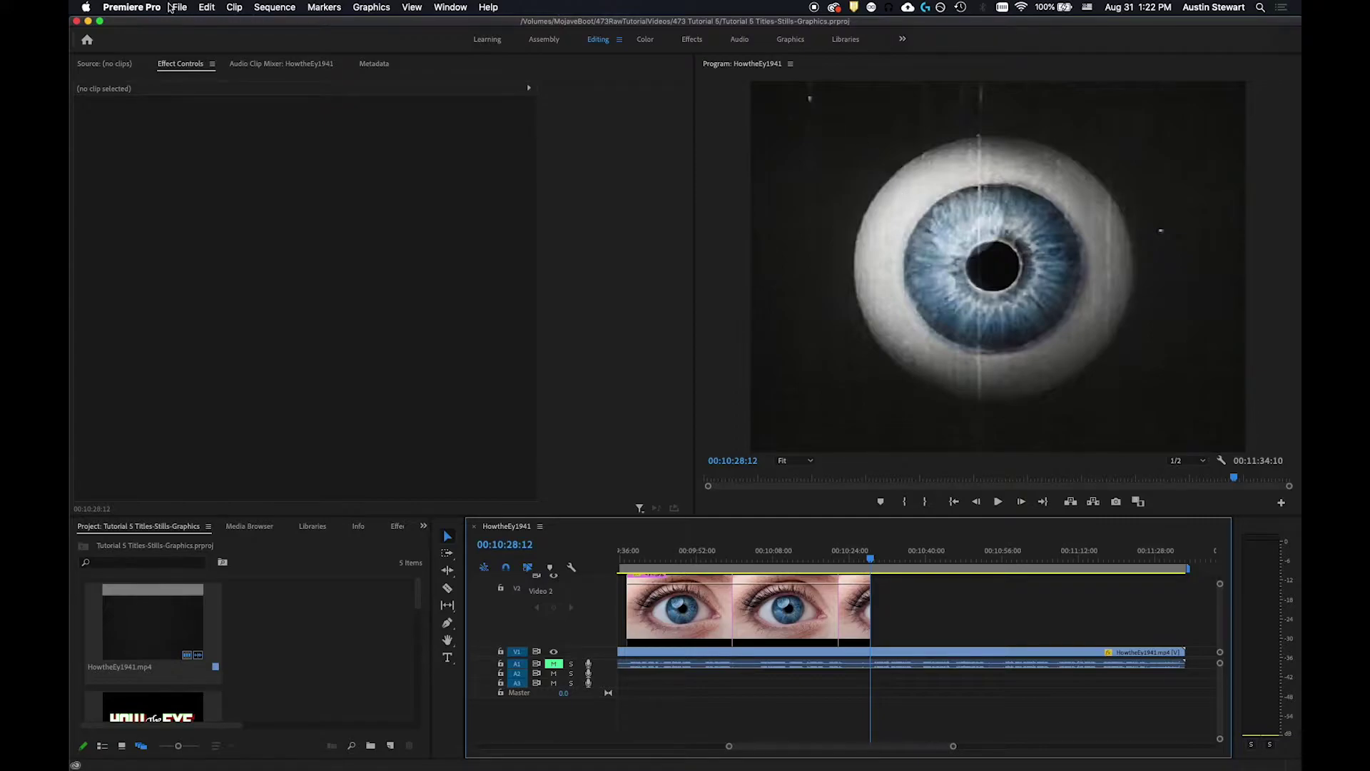
Step: Open Export Settings for the HowtheEy1941 sequence via File > Export > Media
{"action": "left_click", "coordinate": [176, 7]}
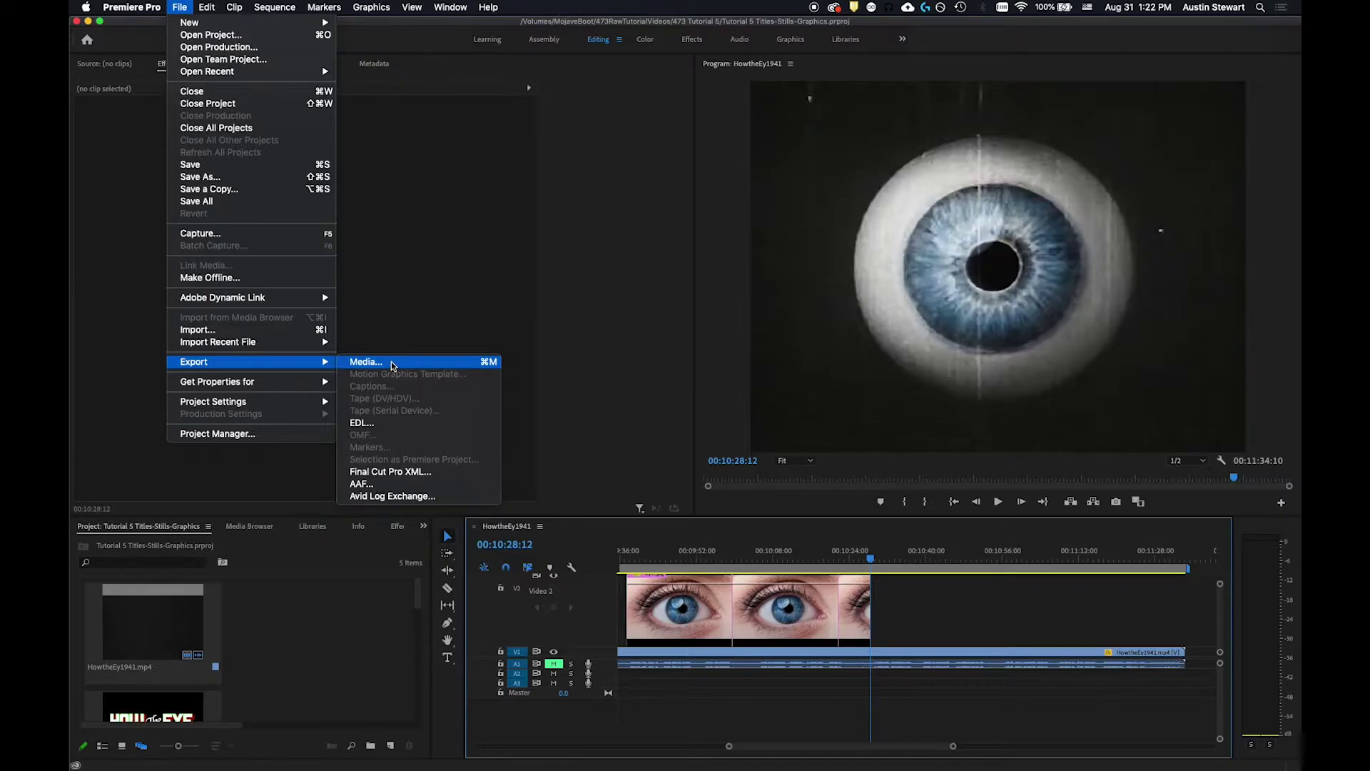
{"action": "left_click", "coordinate": [391, 365]}
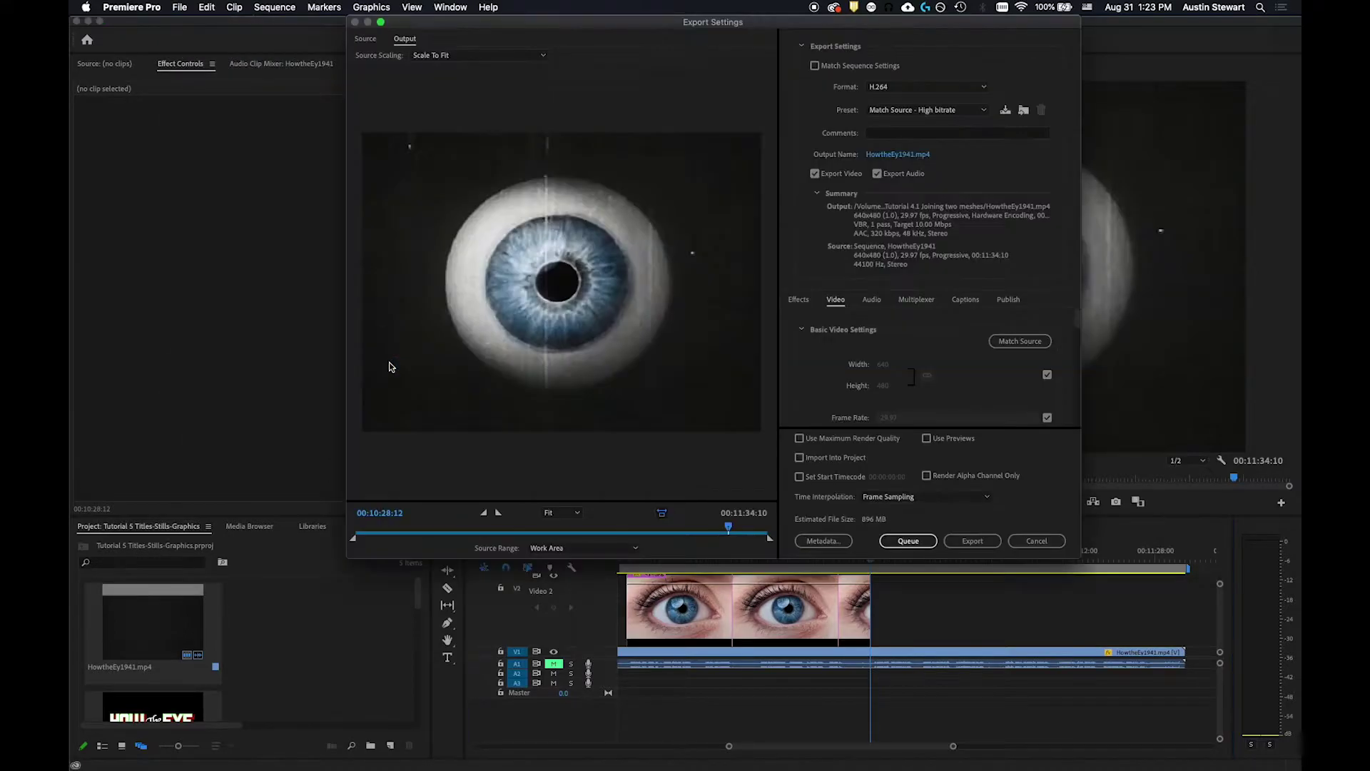
Step: Trim the export out point to 00:10:28:13, making a Custom range of about 811 MB
{"action": "left_click_drag", "start_coordinate": [561, 23], "coordinate": [428, 72]}
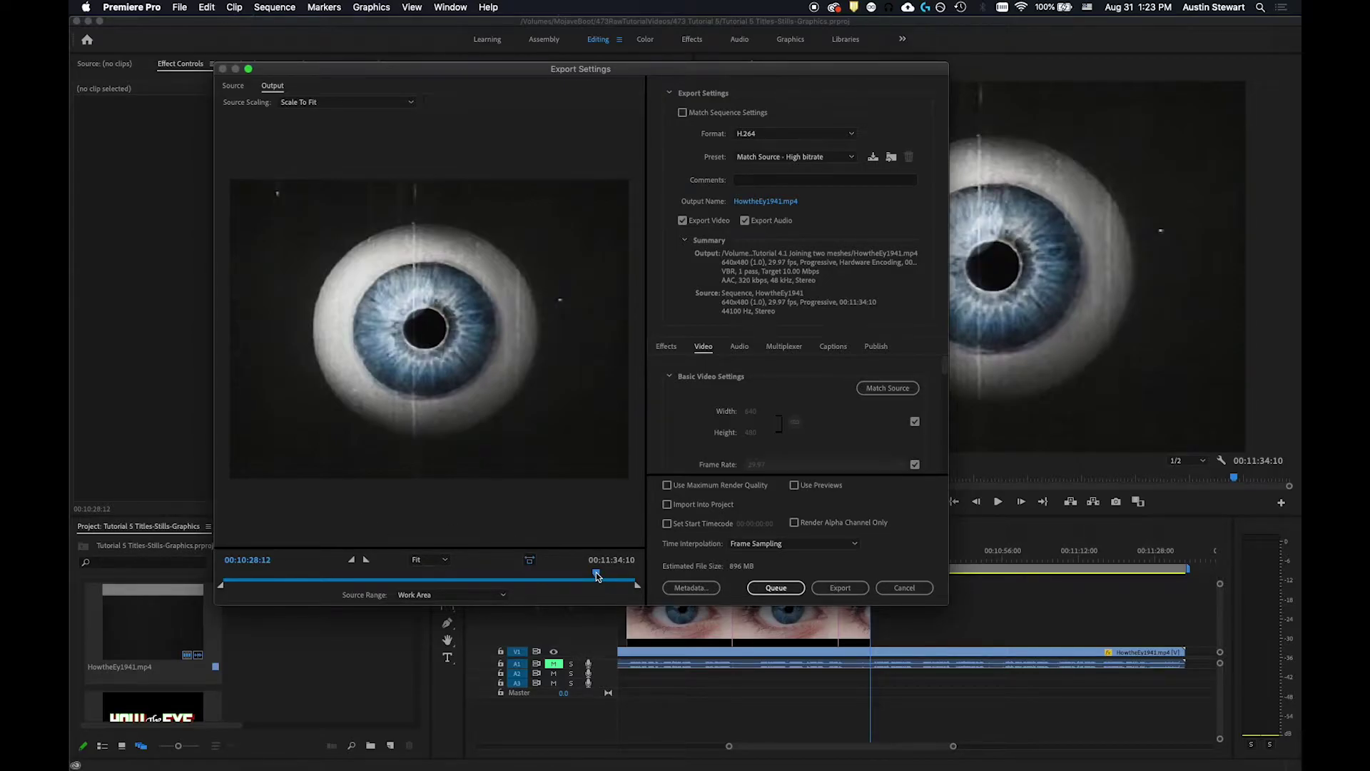
{"action": "left_click_drag", "start_coordinate": [596, 574], "coordinate": [335, 574]}
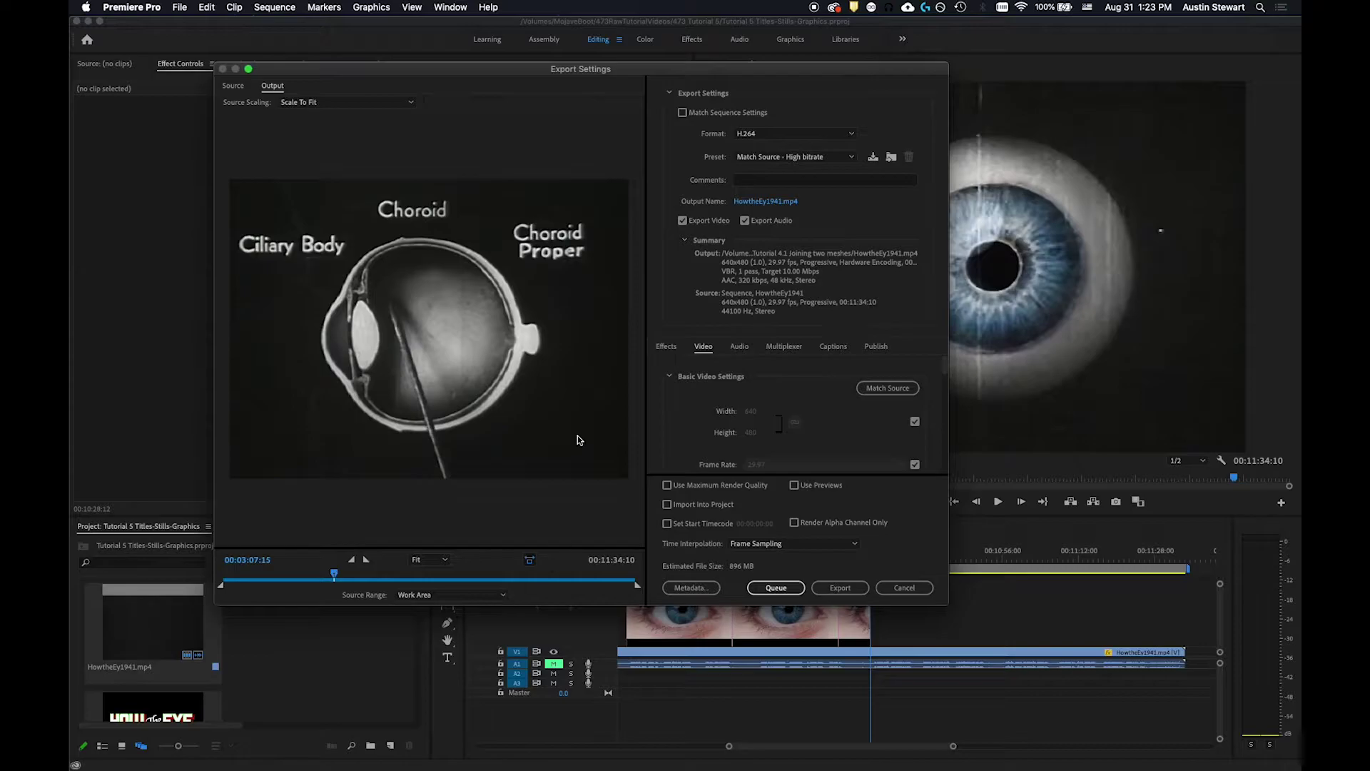
{"action": "left_click_drag", "start_coordinate": [568, 70], "coordinate": [407, 22]}
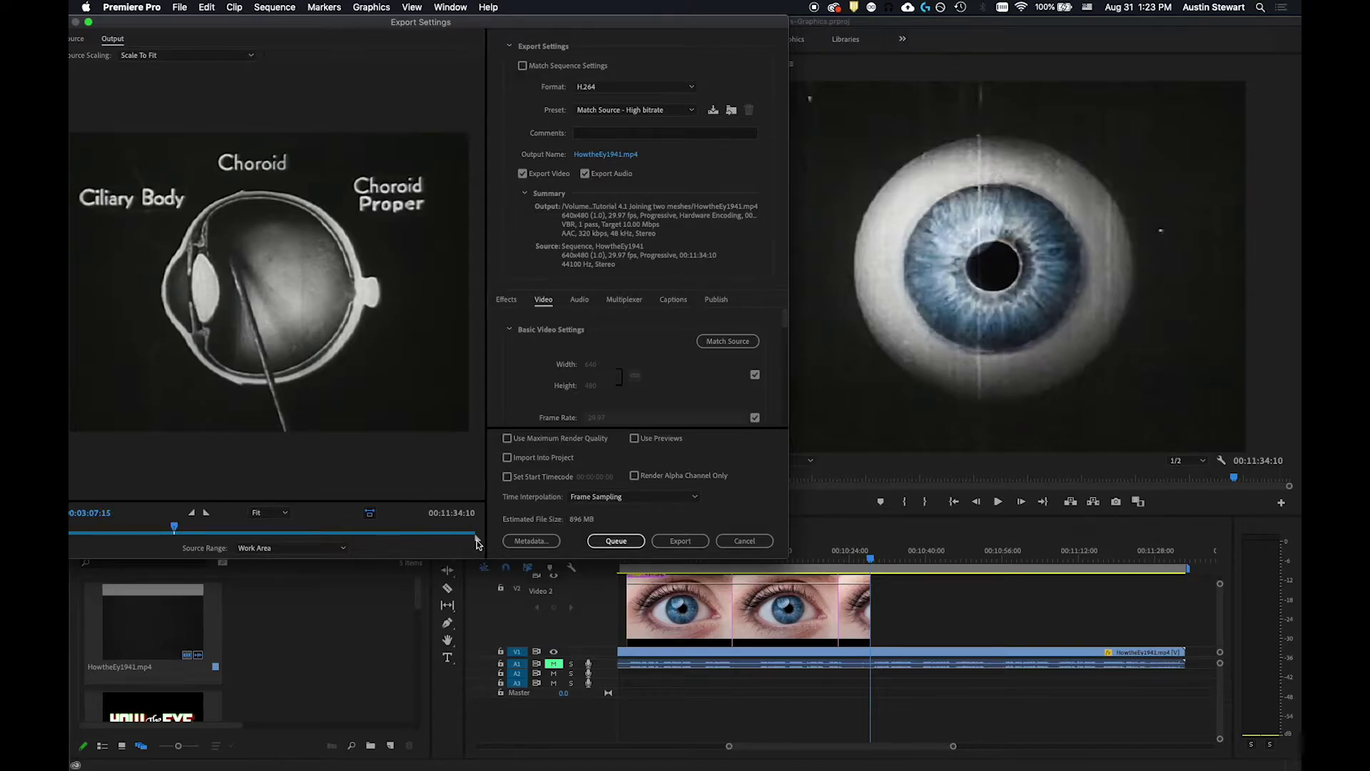
{"action": "left_click_drag", "start_coordinate": [476, 542], "coordinate": [441, 537]}
Step: Stretch the export range back to run from 00:00:00:00 to 00:11:34:10
{"action": "left_click_drag", "start_coordinate": [293, 27], "coordinate": [407, 34]}
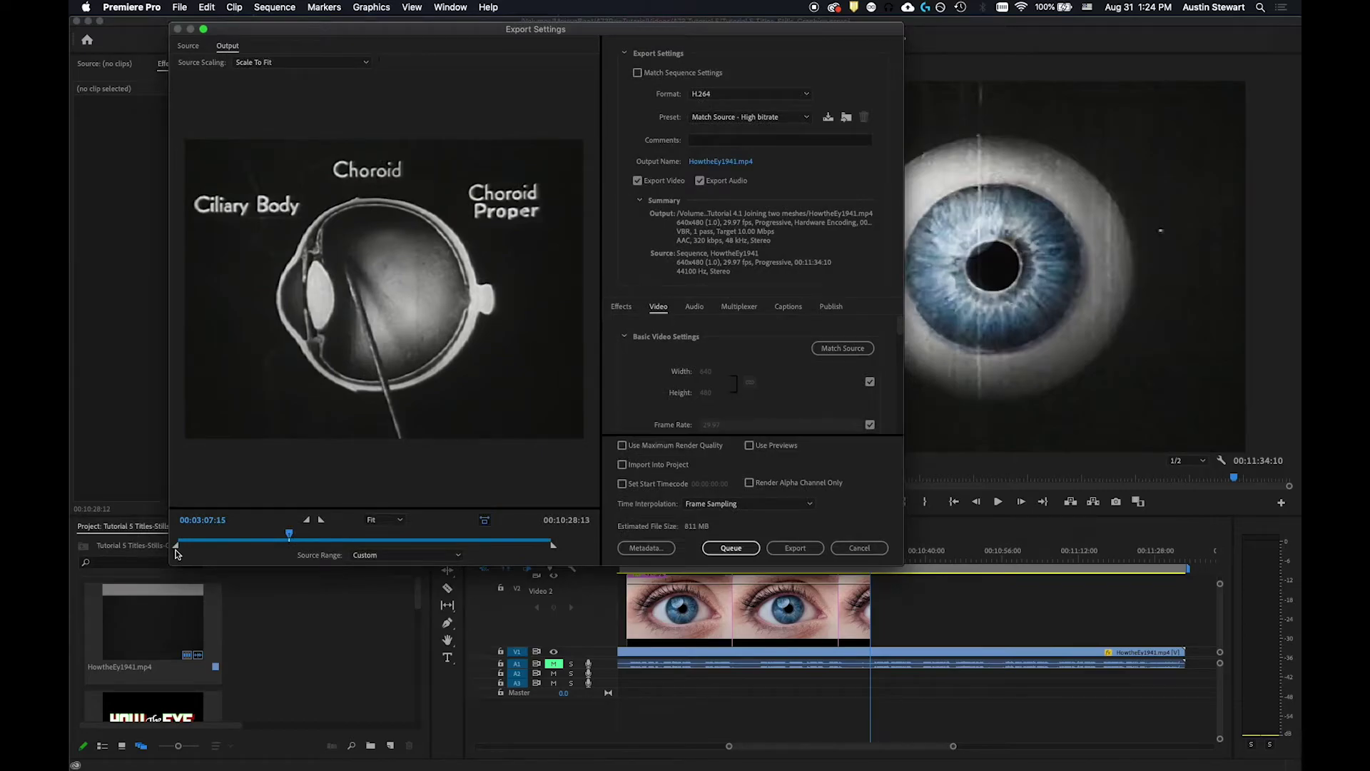
{"action": "left_click_drag", "start_coordinate": [175, 546], "coordinate": [526, 555]}
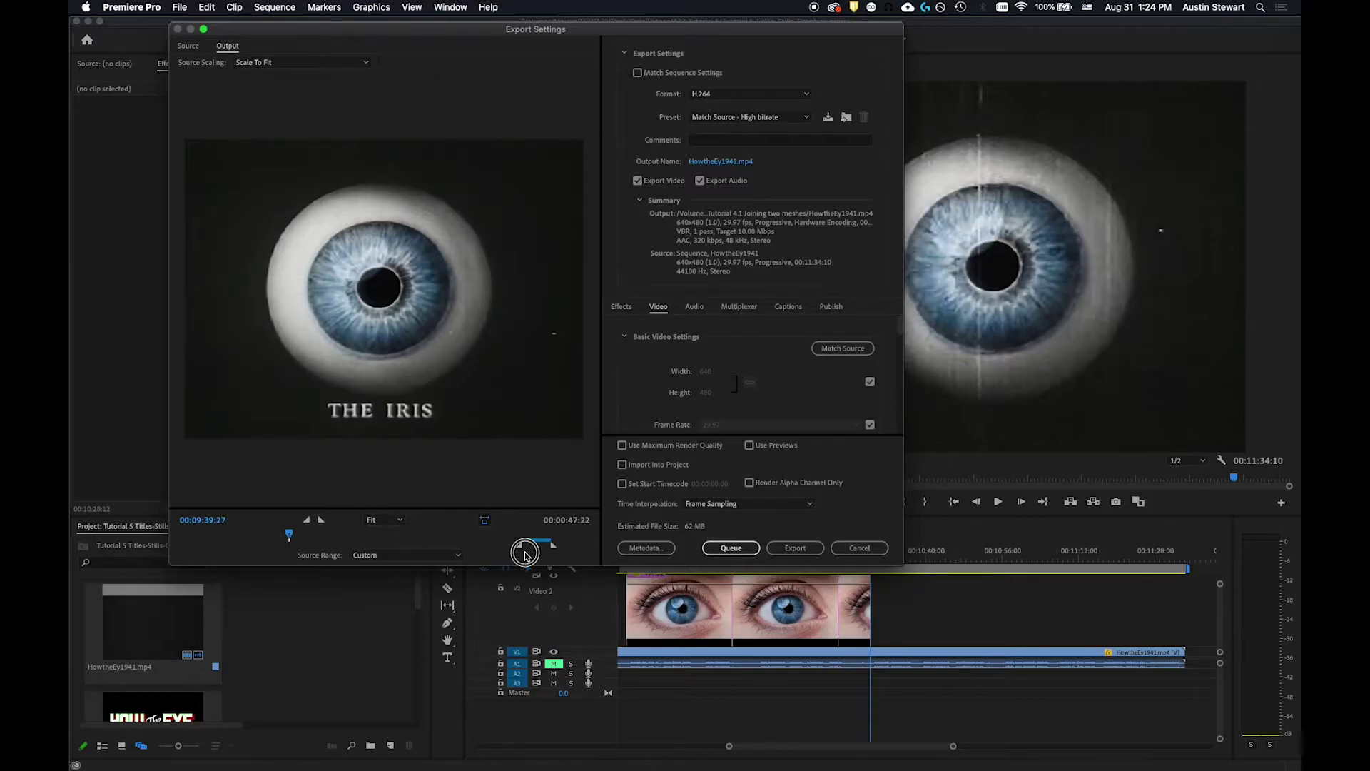
{"action": "left_click_drag", "start_coordinate": [525, 555], "coordinate": [114, 535]}
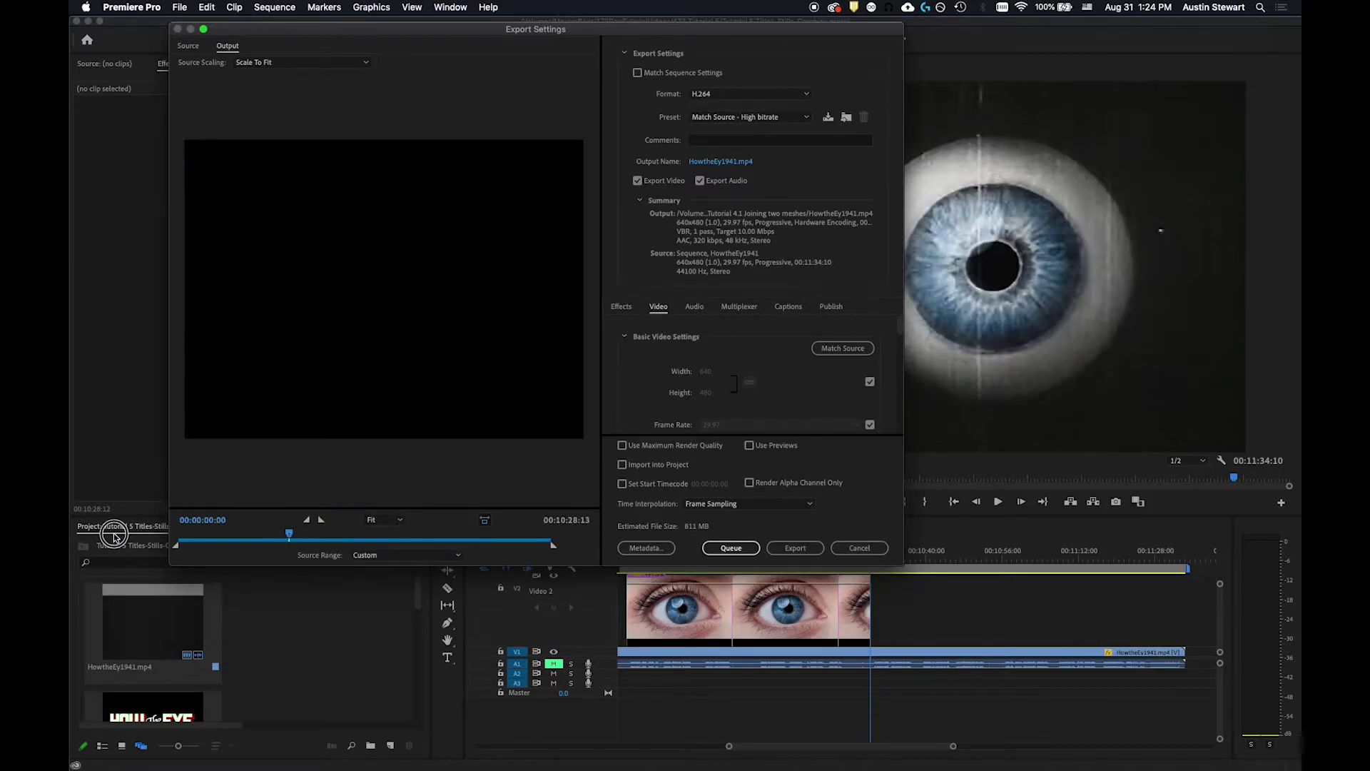
{"action": "left_click_drag", "start_coordinate": [553, 546], "coordinate": [592, 545]}
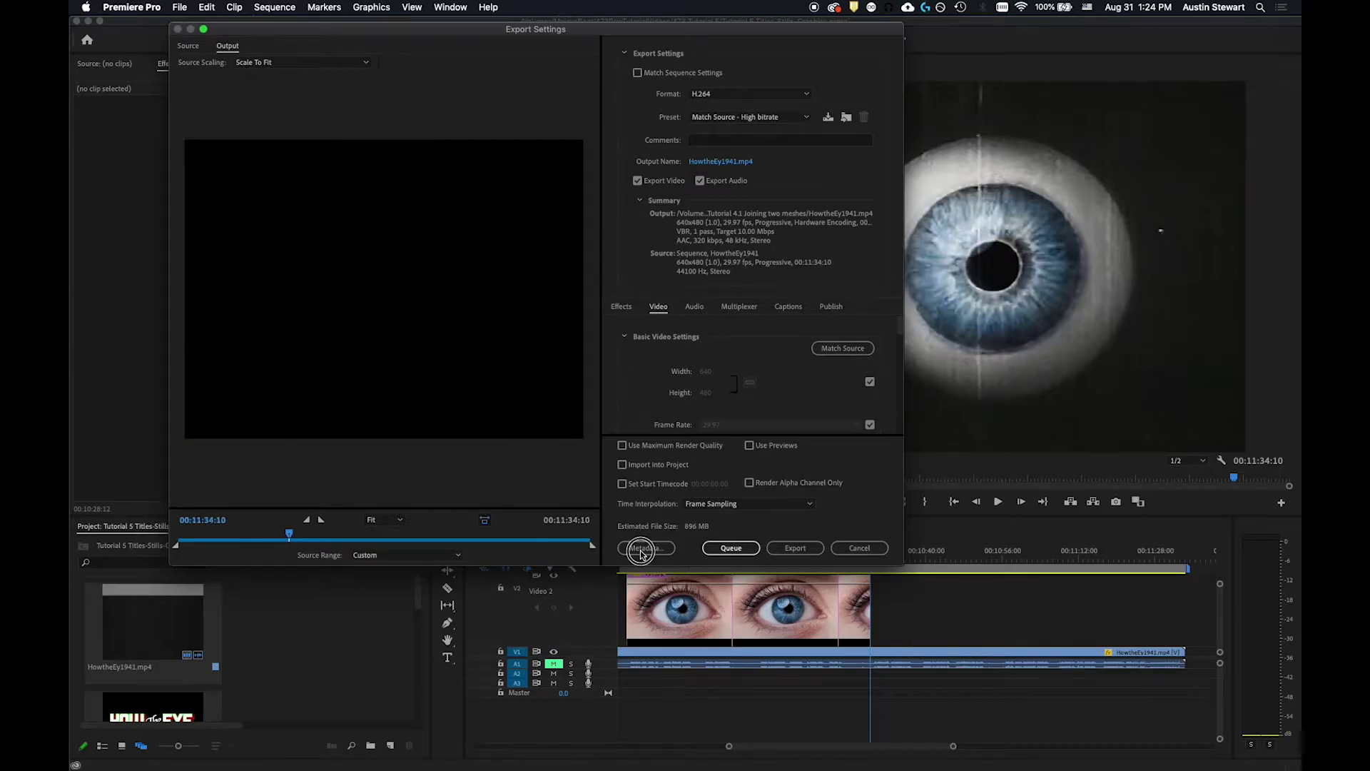
{"action": "left_click", "coordinate": [457, 556]}
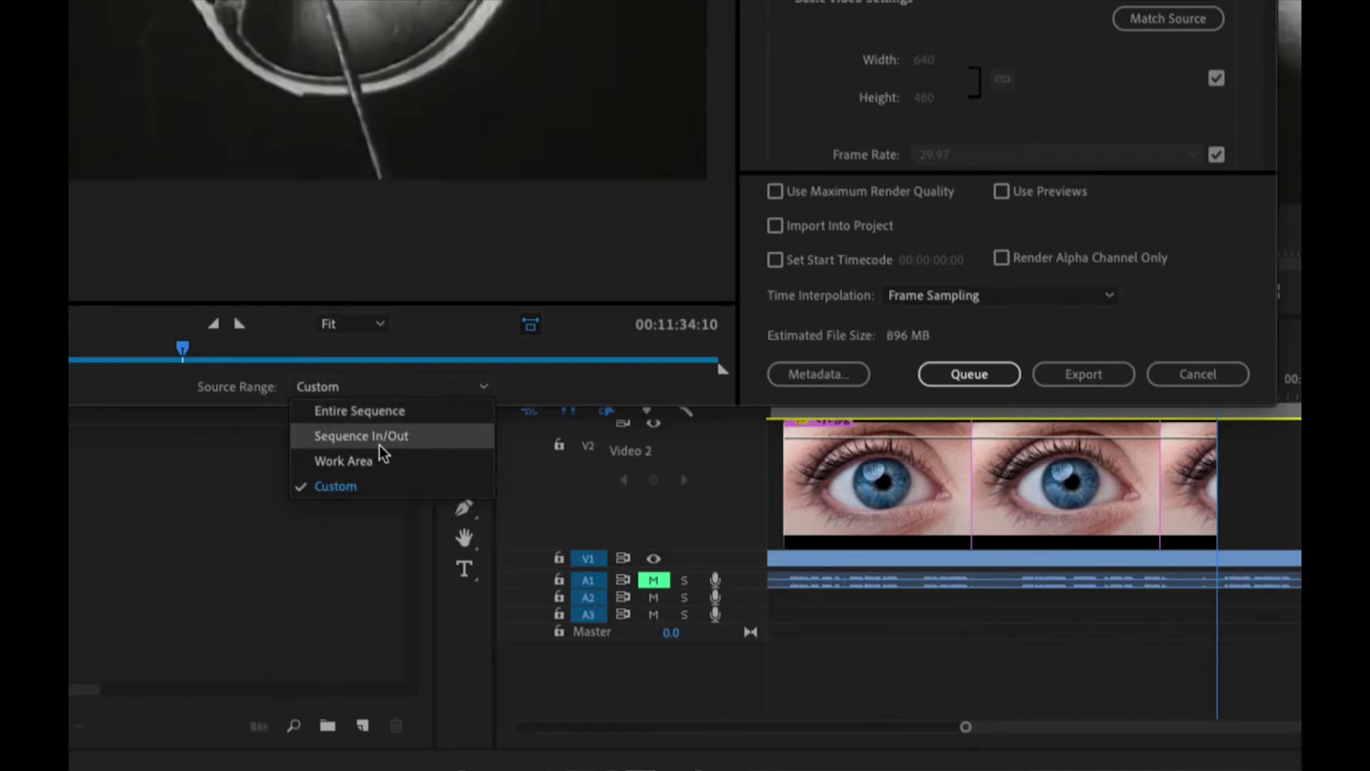
Step: Set Source Range to Work Area, then cancel Export Settings
{"action": "mouse_move", "coordinate": [820, 429]}
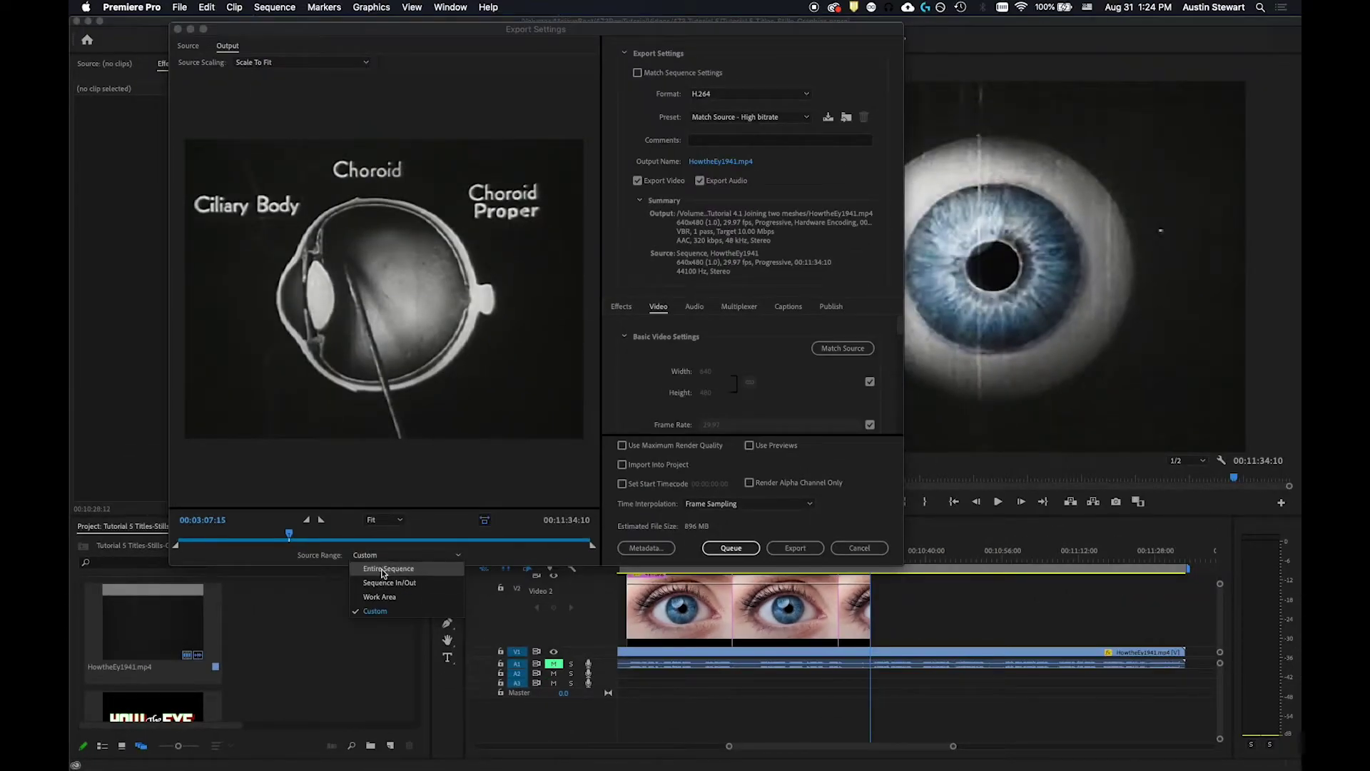
{"action": "left_click", "coordinate": [379, 597]}
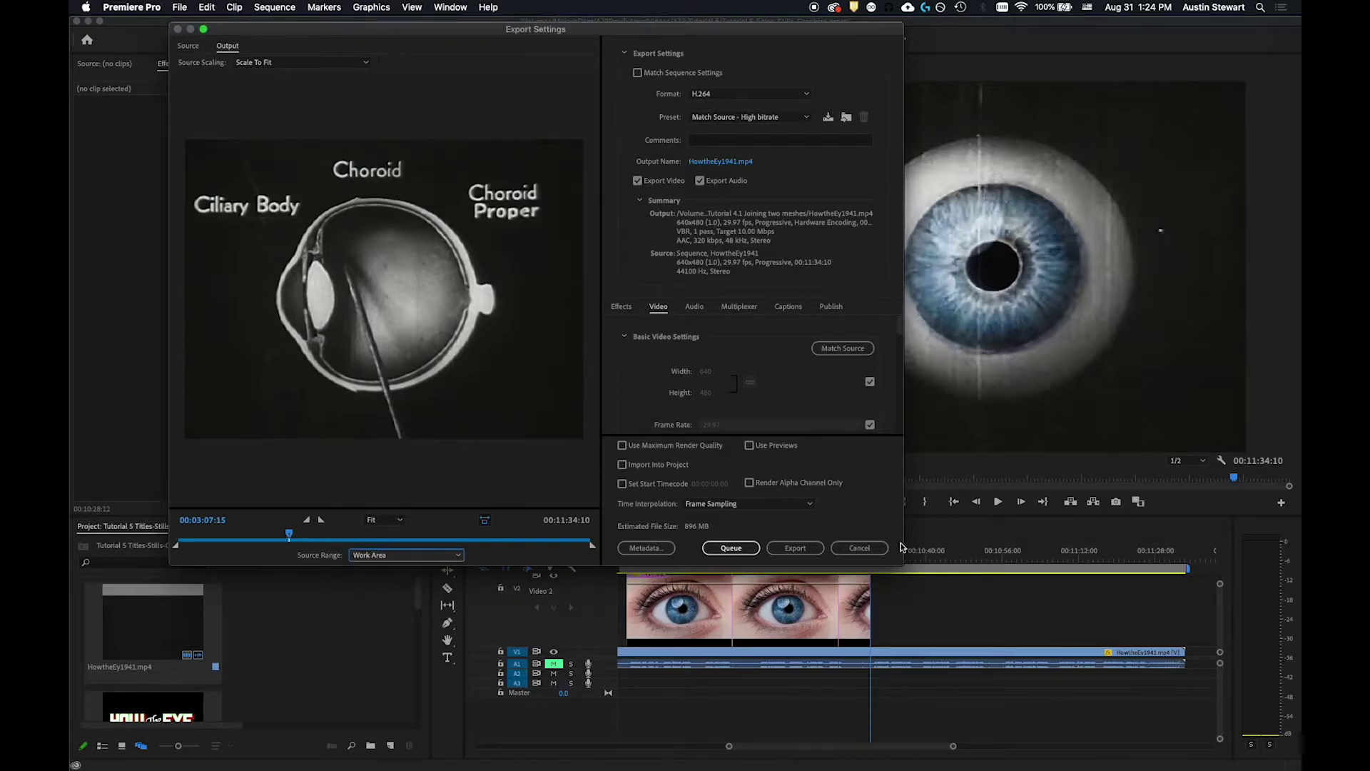
{"action": "left_click", "coordinate": [859, 548]}
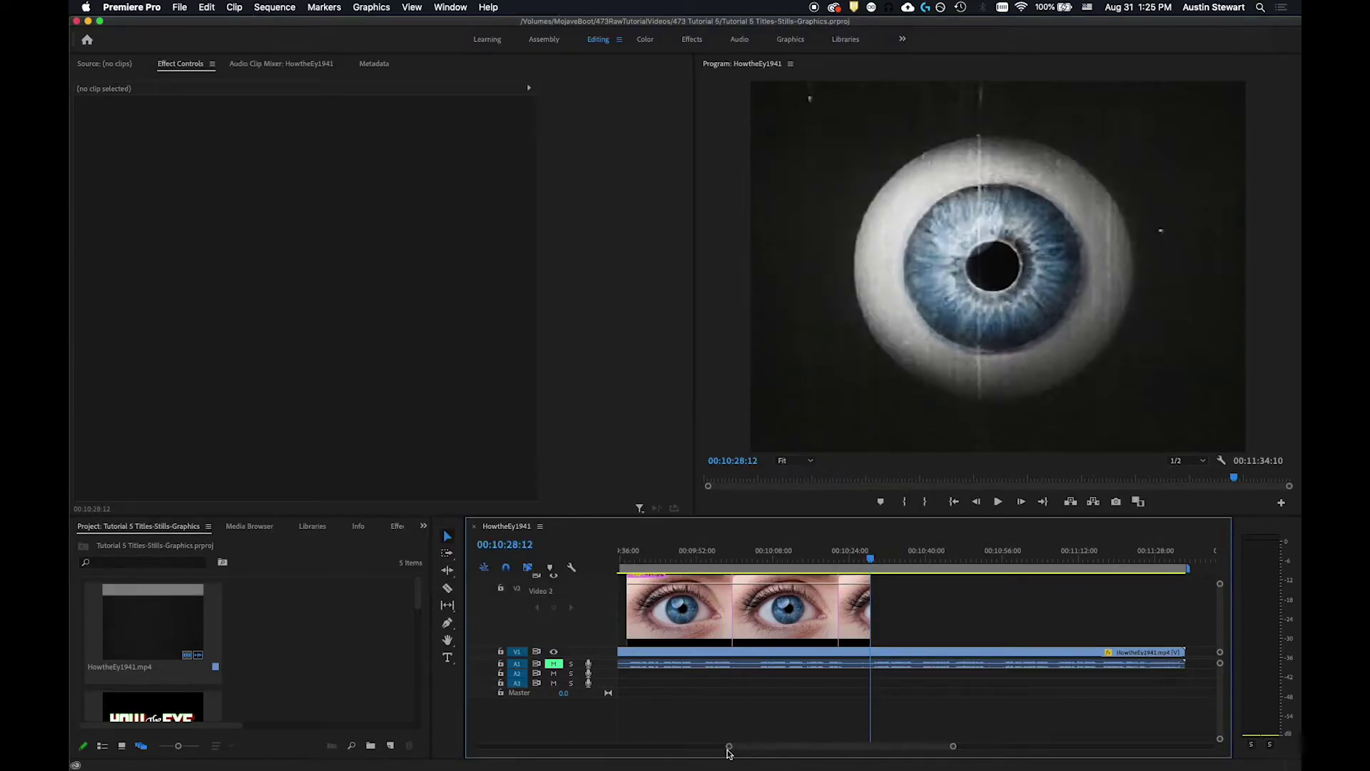
Step: Reshape the work area around the playhead and move it to about 00:09:56:19
{"action": "left_click_drag", "start_coordinate": [728, 747], "coordinate": [705, 748]}
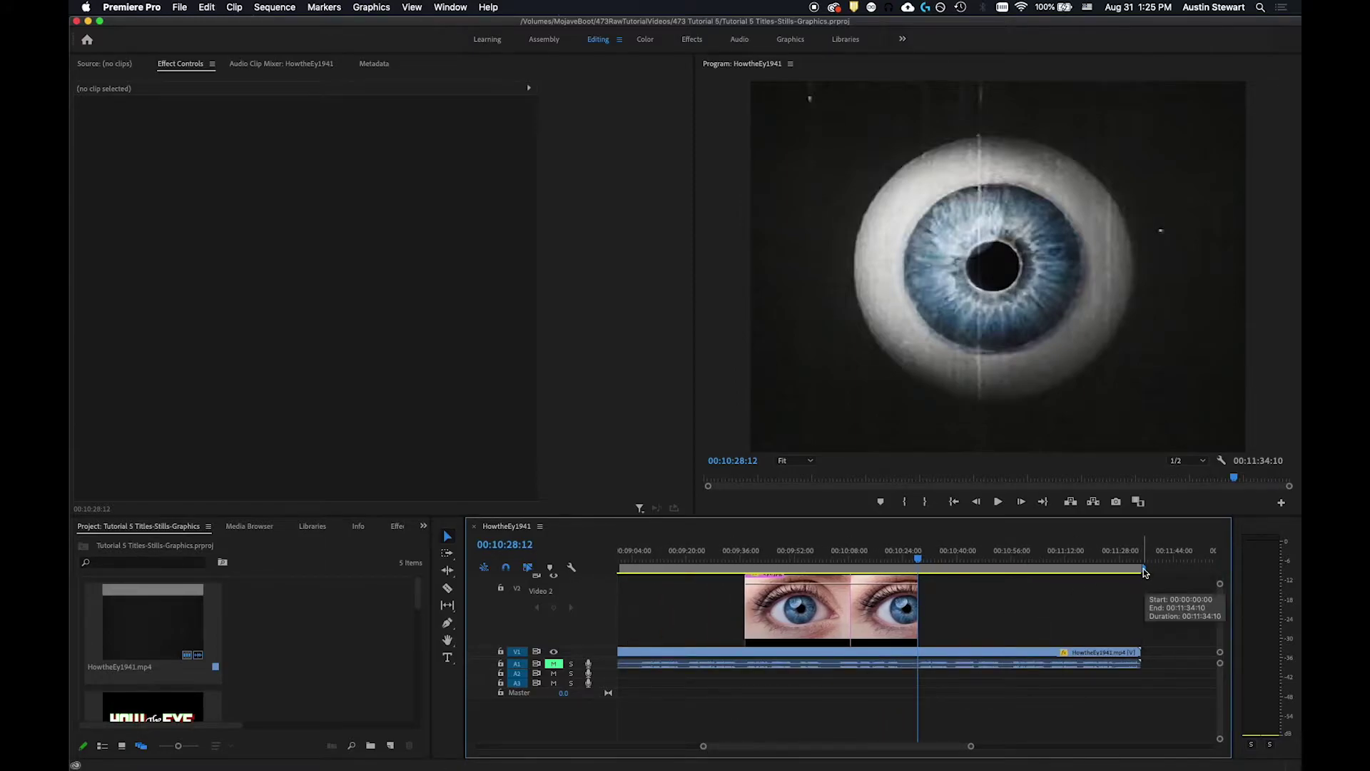
{"action": "left_click_drag", "start_coordinate": [1143, 571], "coordinate": [745, 556]}
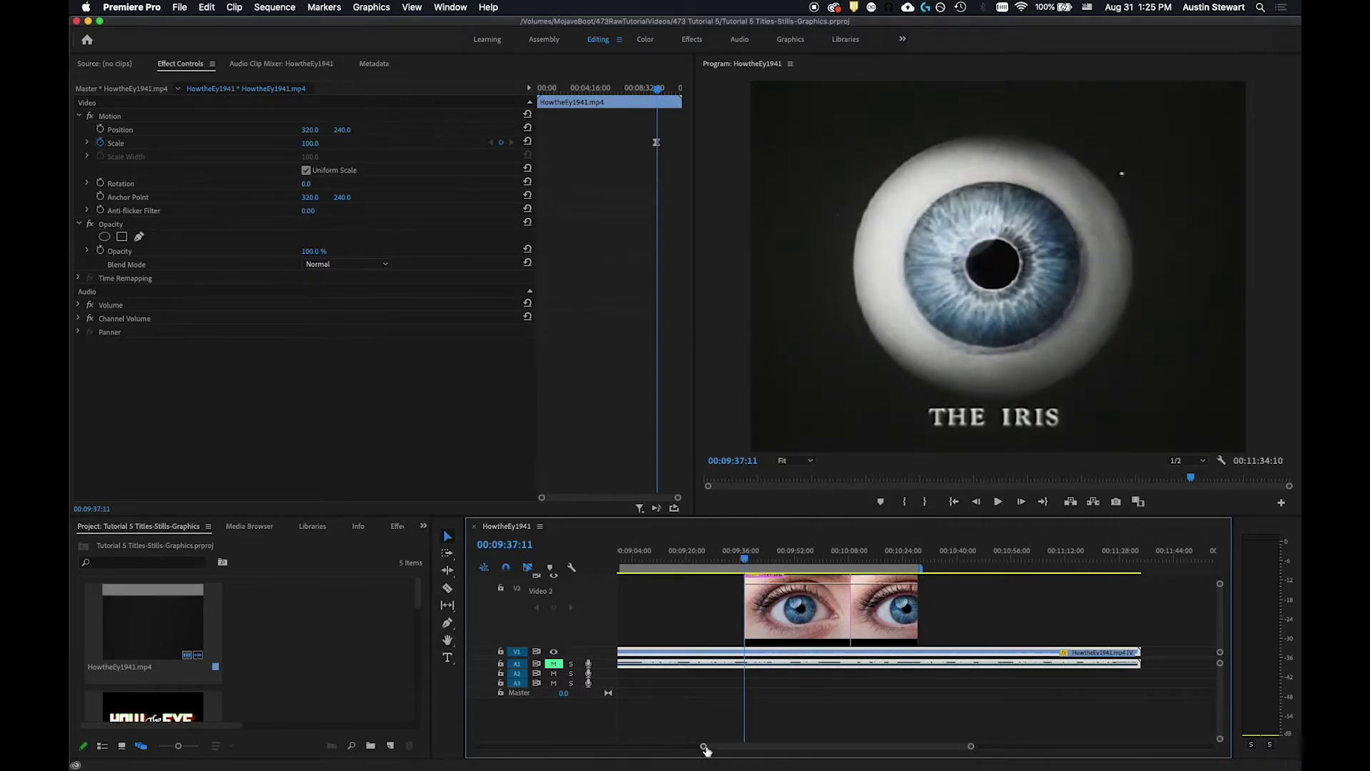
{"action": "left_click_drag", "start_coordinate": [705, 749], "coordinate": [663, 749]}
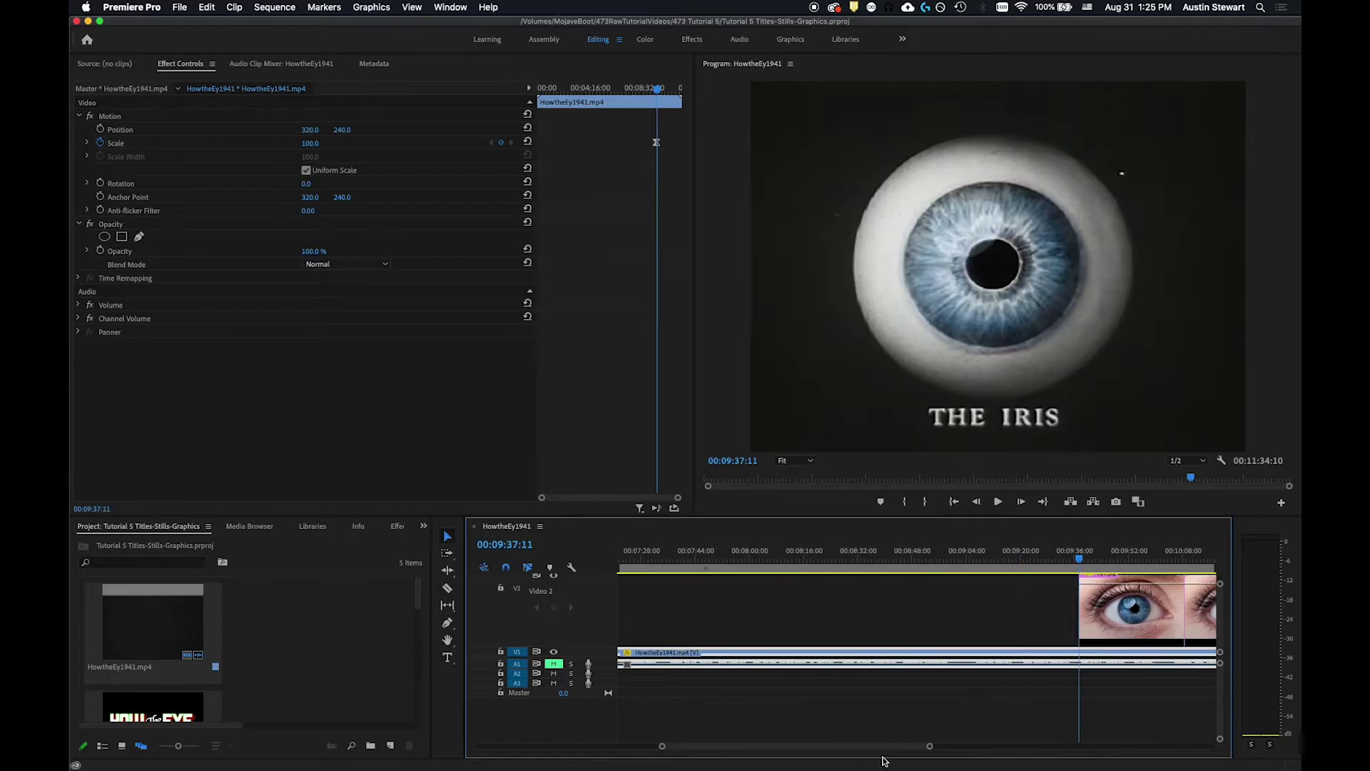
{"action": "left_click_drag", "start_coordinate": [929, 746], "coordinate": [1074, 745]}
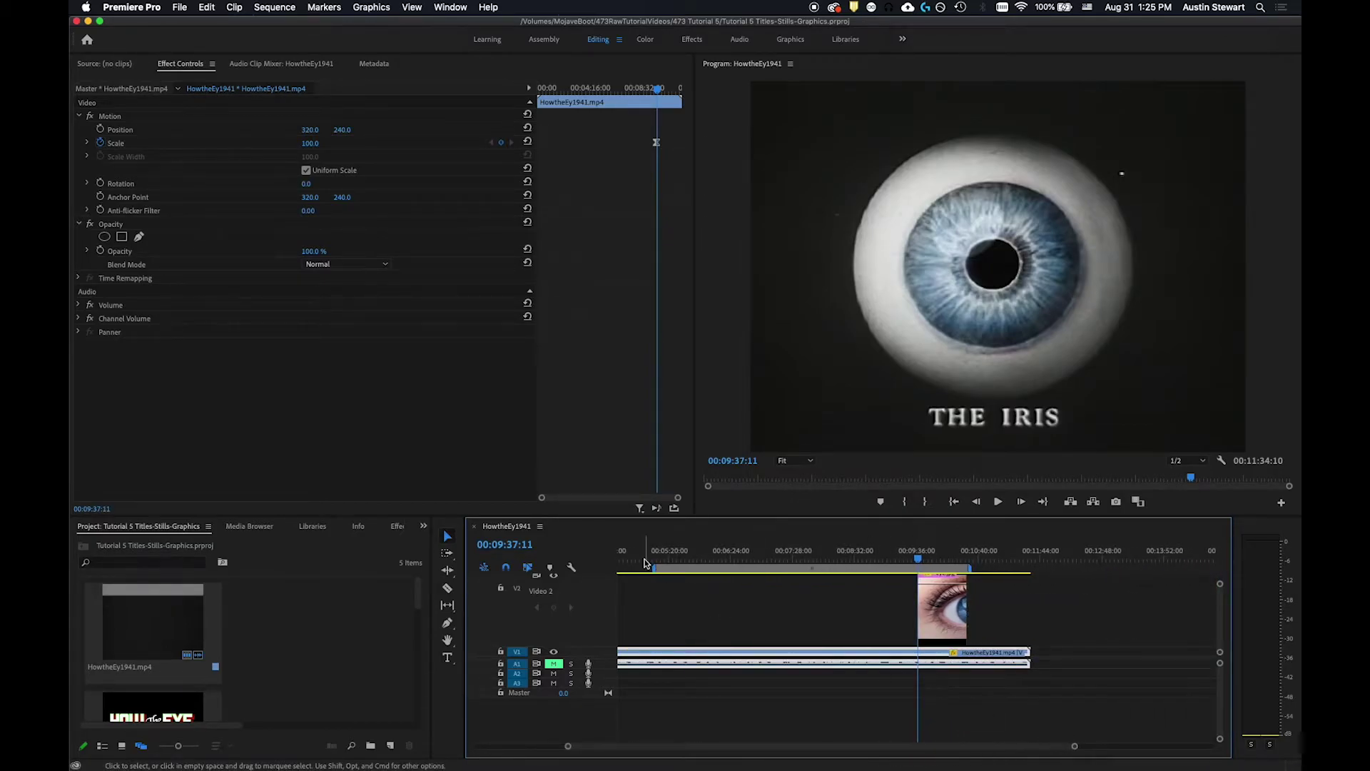
{"action": "left_click_drag", "start_coordinate": [655, 569], "coordinate": [919, 570]}
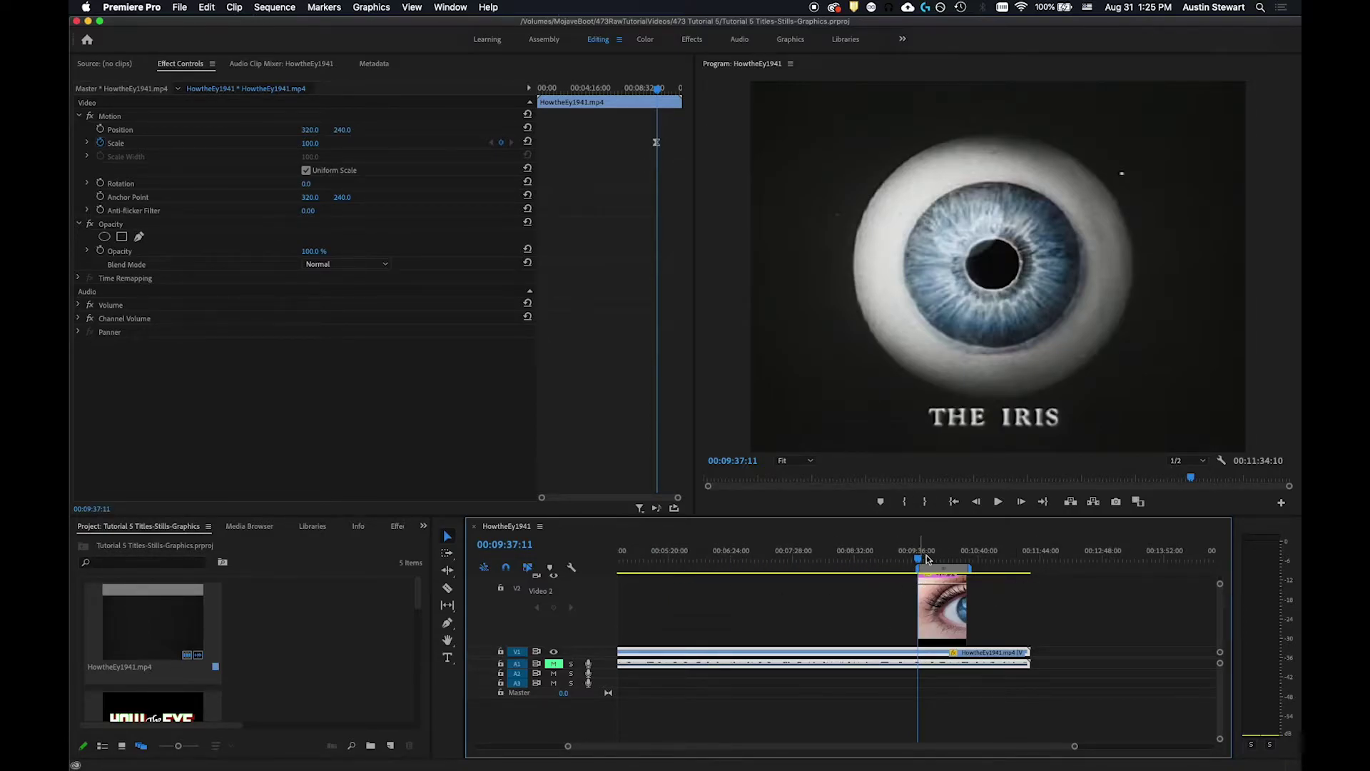
{"action": "mouse_move", "coordinate": [916, 561]}
{"action": "left_mouse_down"}
{"action": "mouse_move", "coordinate": [961, 556]}
{"action": "mouse_move", "coordinate": [910, 556]}
{"action": "mouse_move", "coordinate": [955, 556]}
{"action": "mouse_move", "coordinate": [937, 556]}
{"action": "left_mouse_up"}
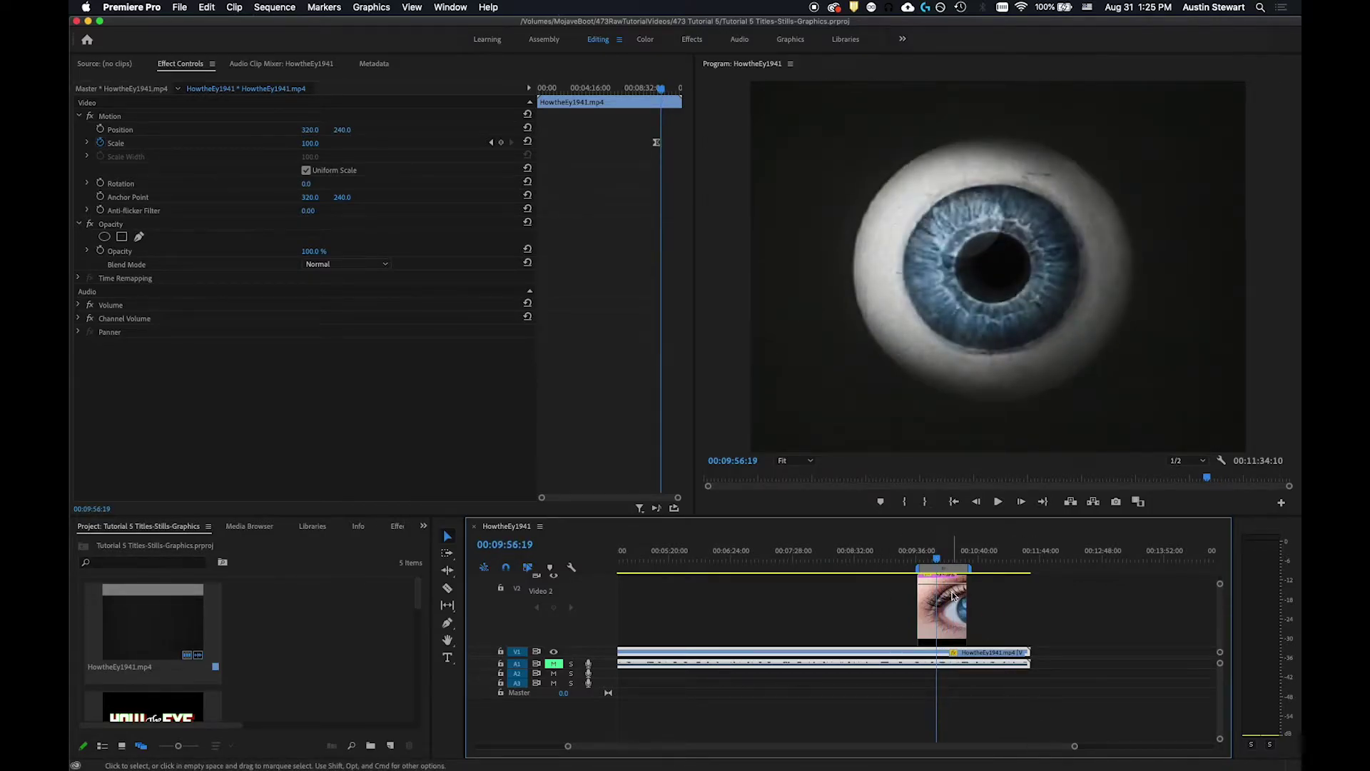
Step: Reopen Export Settings via File > Export > Media
{"action": "left_click", "coordinate": [181, 9]}
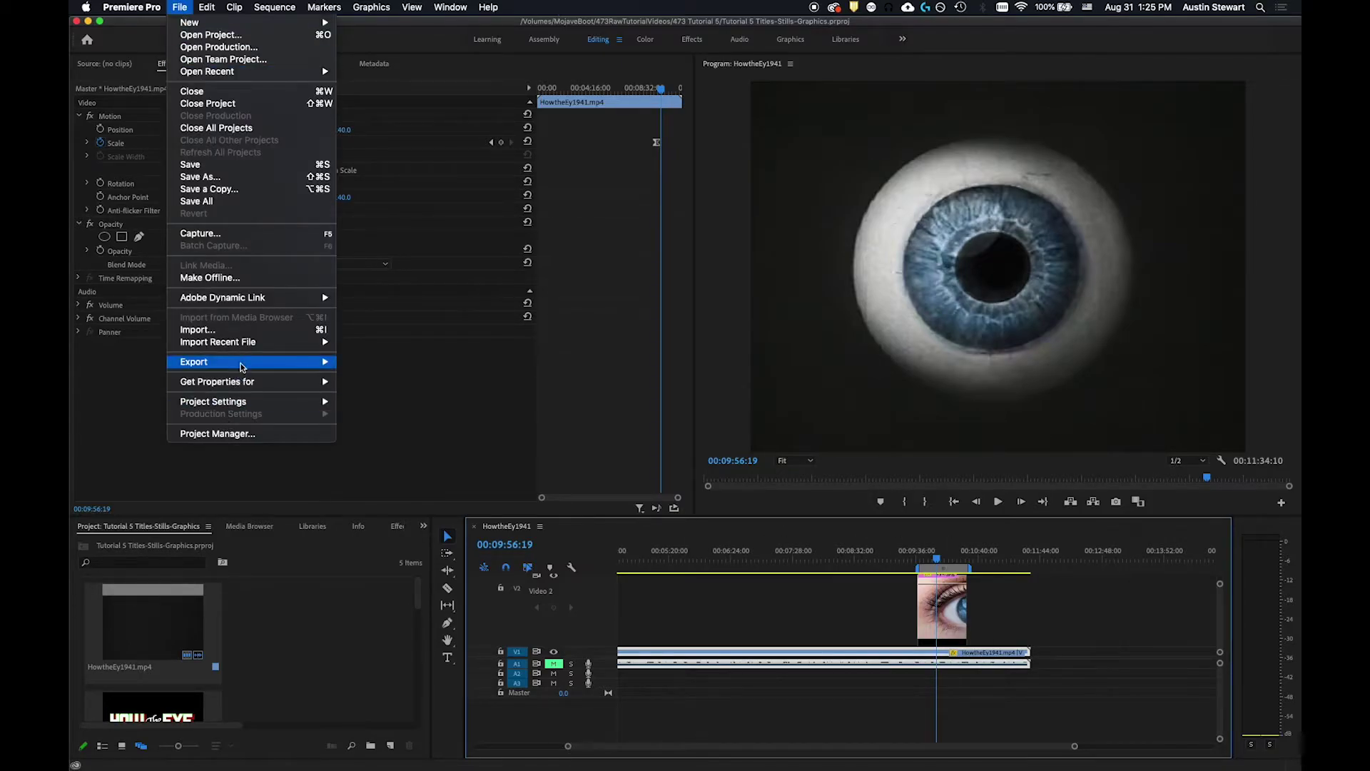
{"action": "mouse_move", "coordinate": [241, 366]}
{"action": "left_click", "coordinate": [400, 363]}
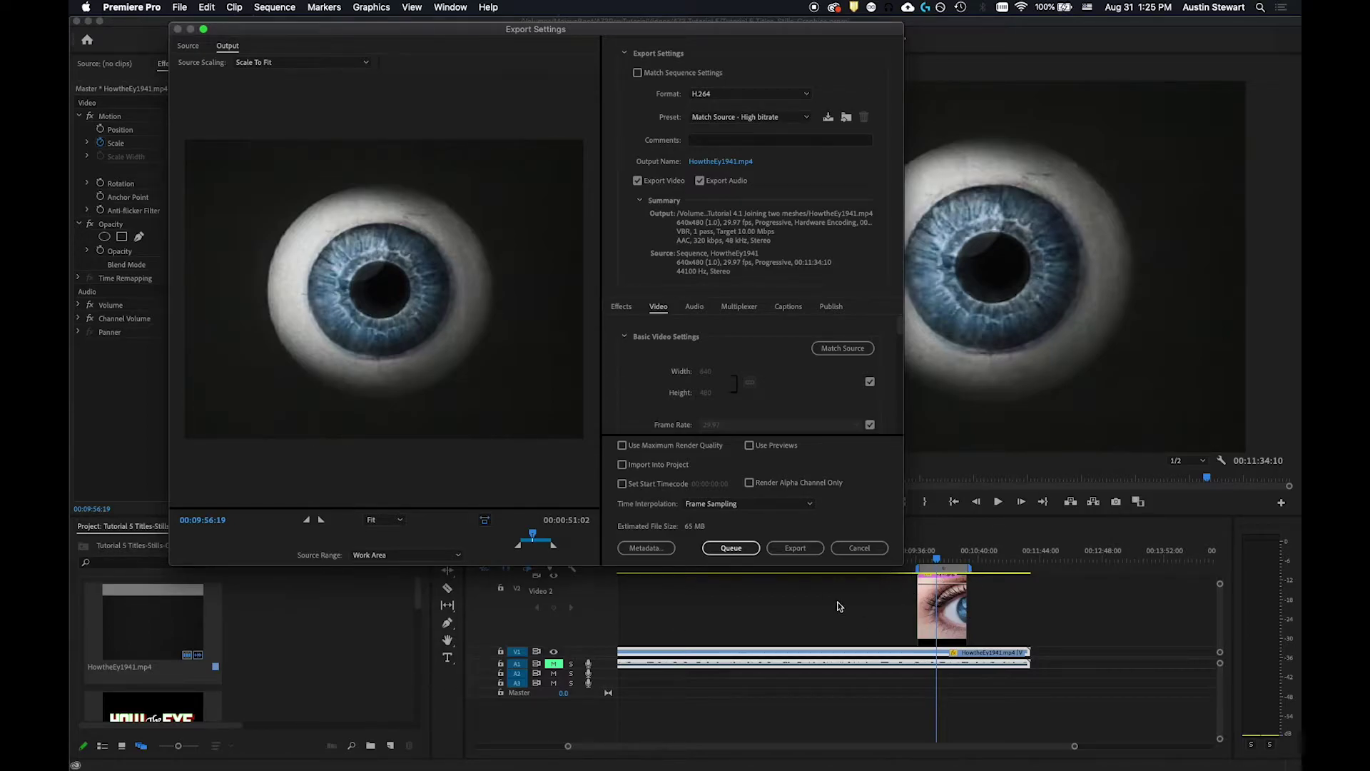
Step: Switch Source Range to Entire Sequence, then back to Work Area
{"action": "left_click", "coordinate": [453, 556]}
{"action": "left_click", "coordinate": [450, 571]}
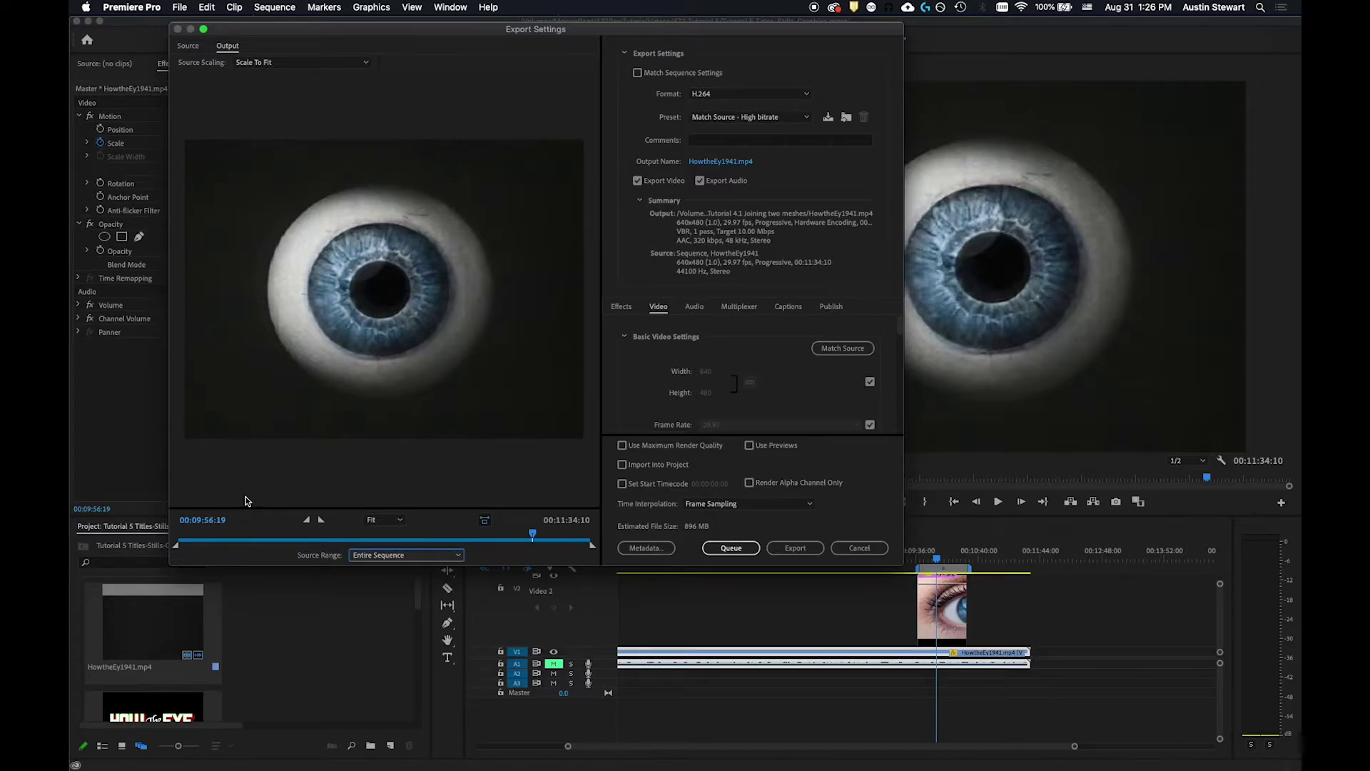
{"action": "left_click", "coordinate": [415, 556]}
{"action": "left_click", "coordinate": [409, 598]}
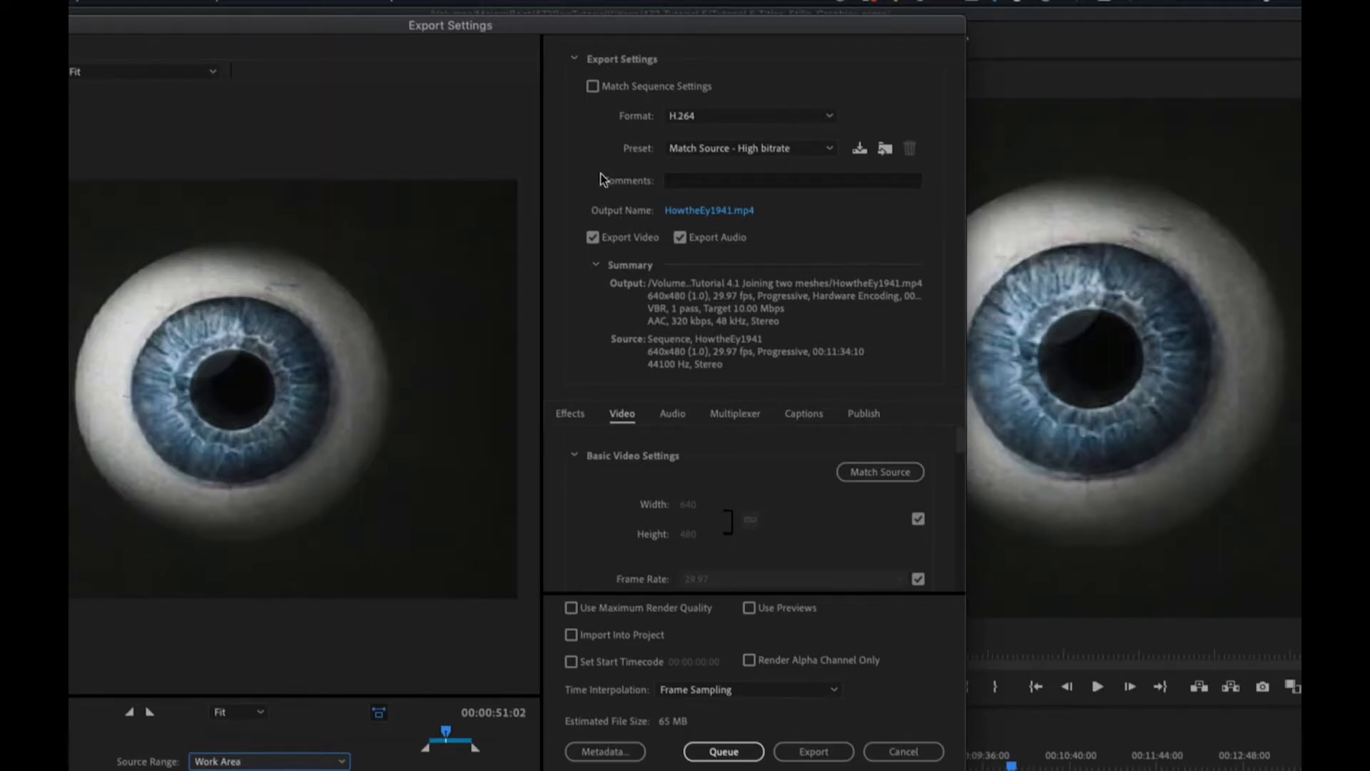
{"action": "left_click", "coordinate": [680, 238]}
Step: Review the export format list, leaving H.264 selected
{"action": "left_click", "coordinate": [832, 117]}
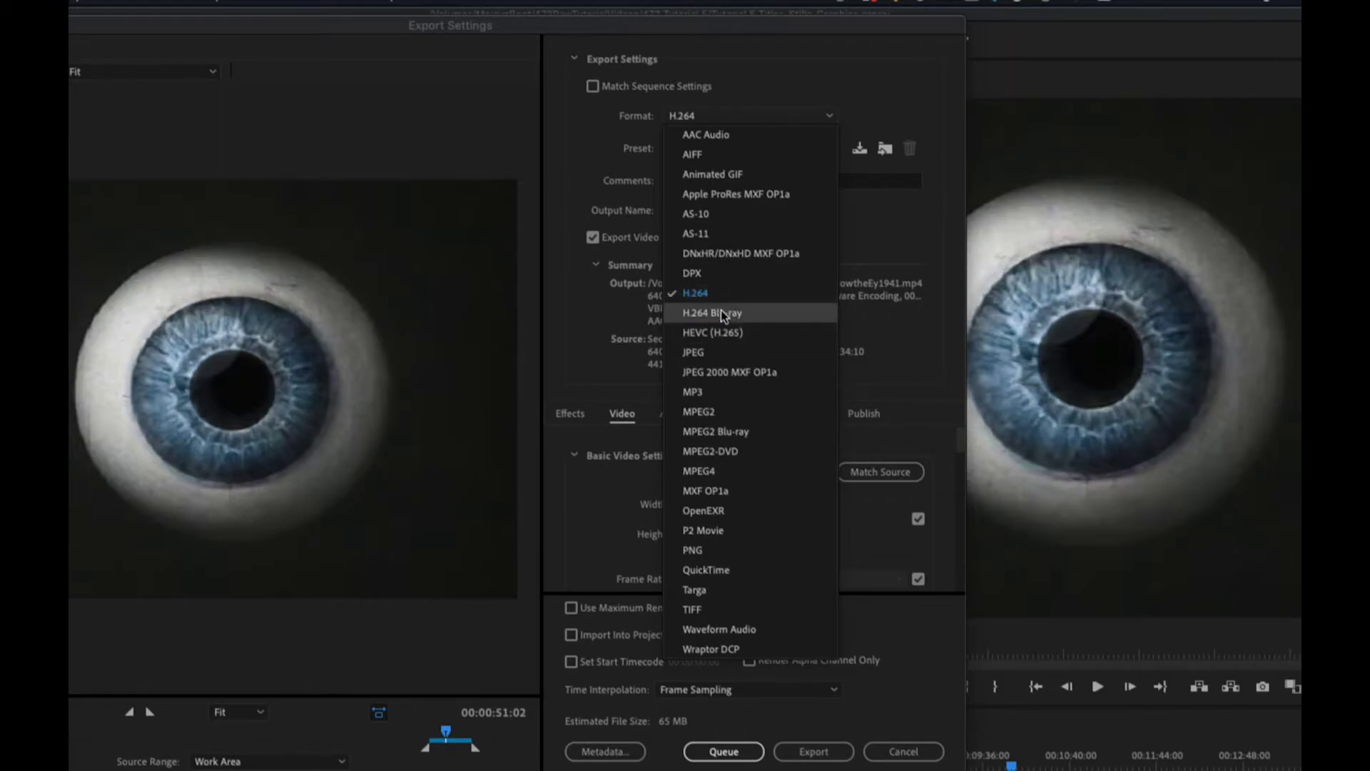
{"action": "left_click", "coordinate": [592, 147]}
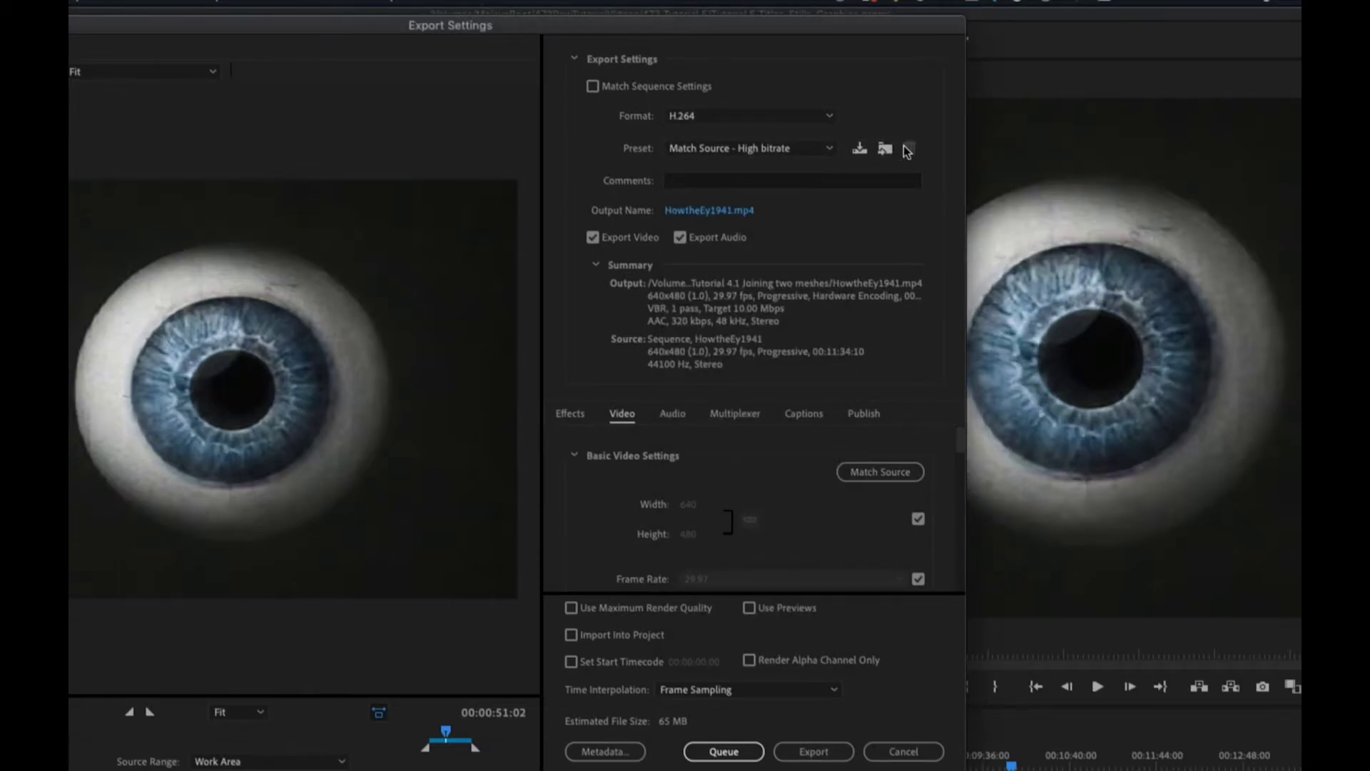
Step: Browse the preset list twice, keeping Match Source – High bitrate
{"action": "left_click", "coordinate": [830, 148]}
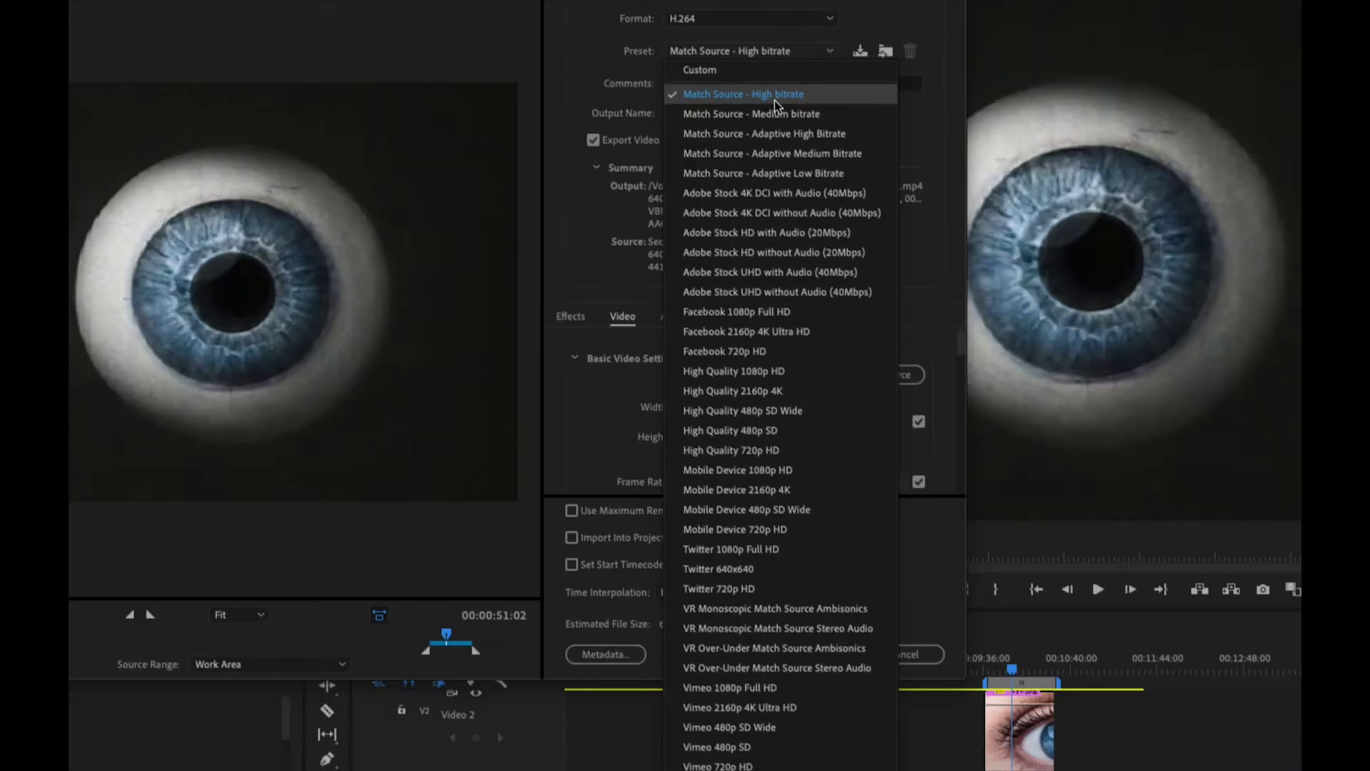
{"action": "left_click", "coordinate": [628, 73]}
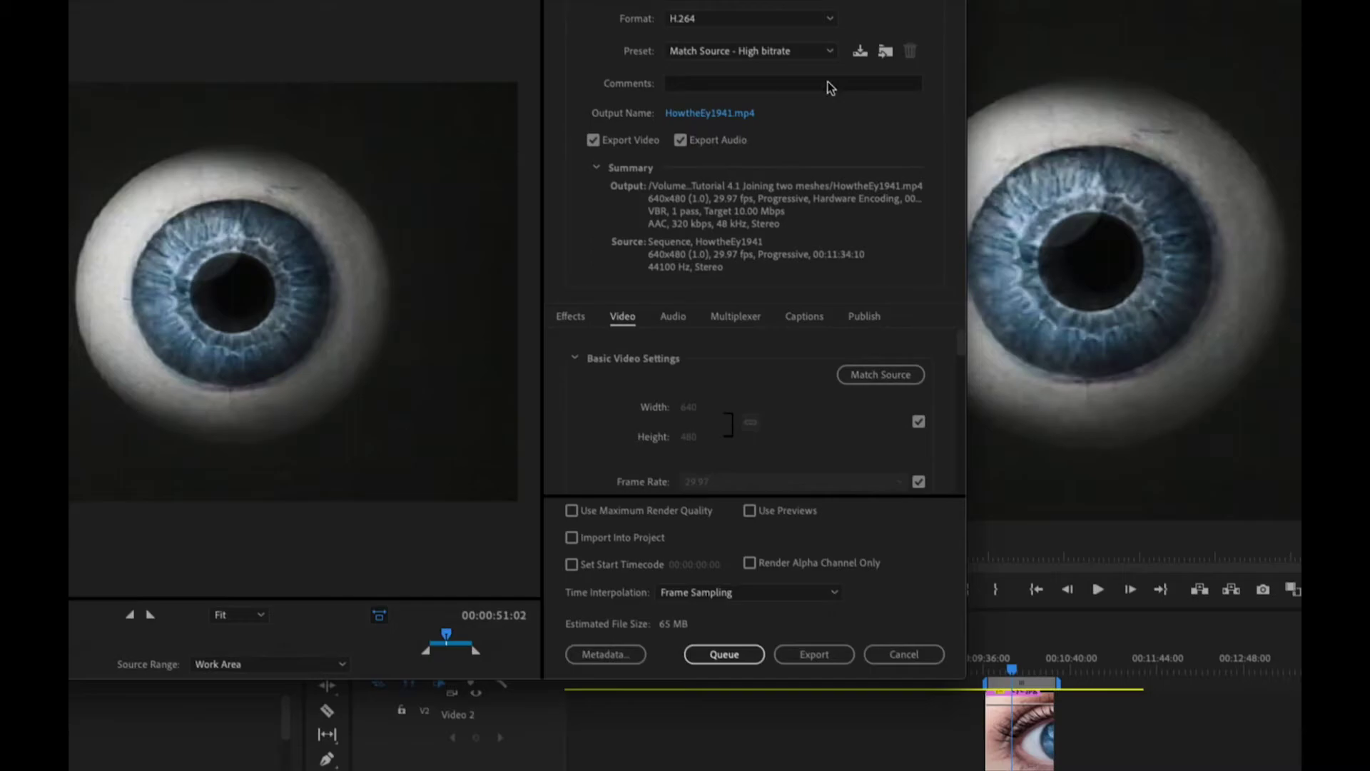
{"action": "left_click", "coordinate": [830, 51]}
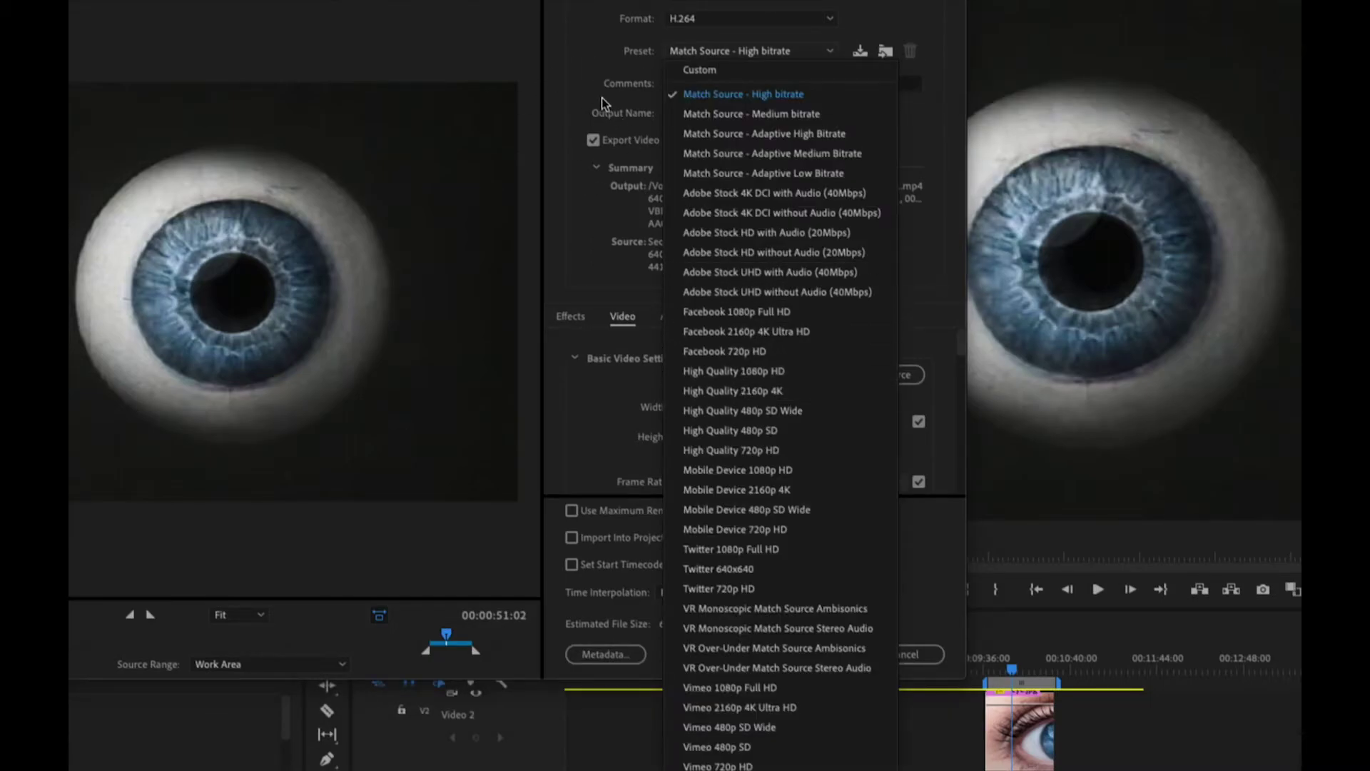
{"action": "left_click", "coordinate": [585, 75]}
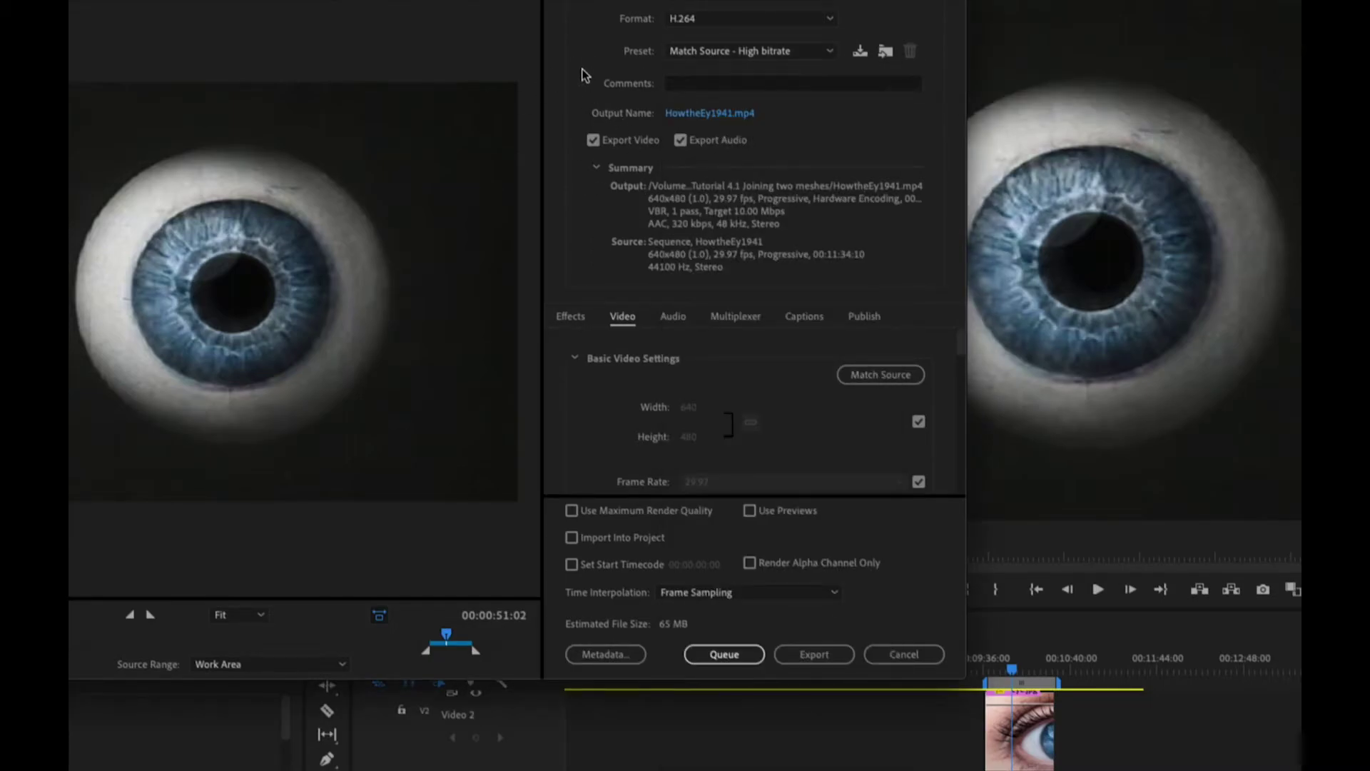
Step: Name the output BlueEyeBlueEye.mp4 in the 473RawTutorialVideos folder and save
{"action": "left_click", "coordinate": [712, 112]}
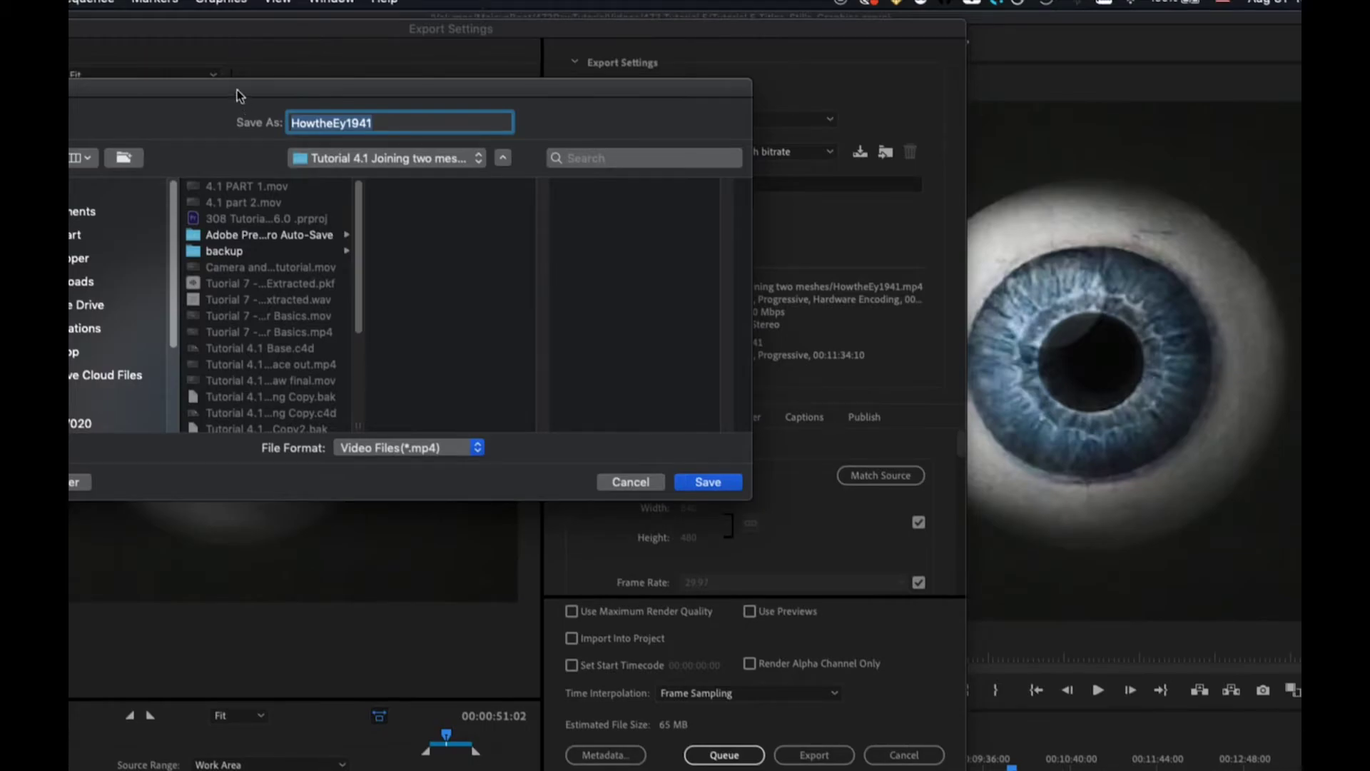
{"action": "left_click_drag", "start_coordinate": [469, 74], "coordinate": [473, 98]}
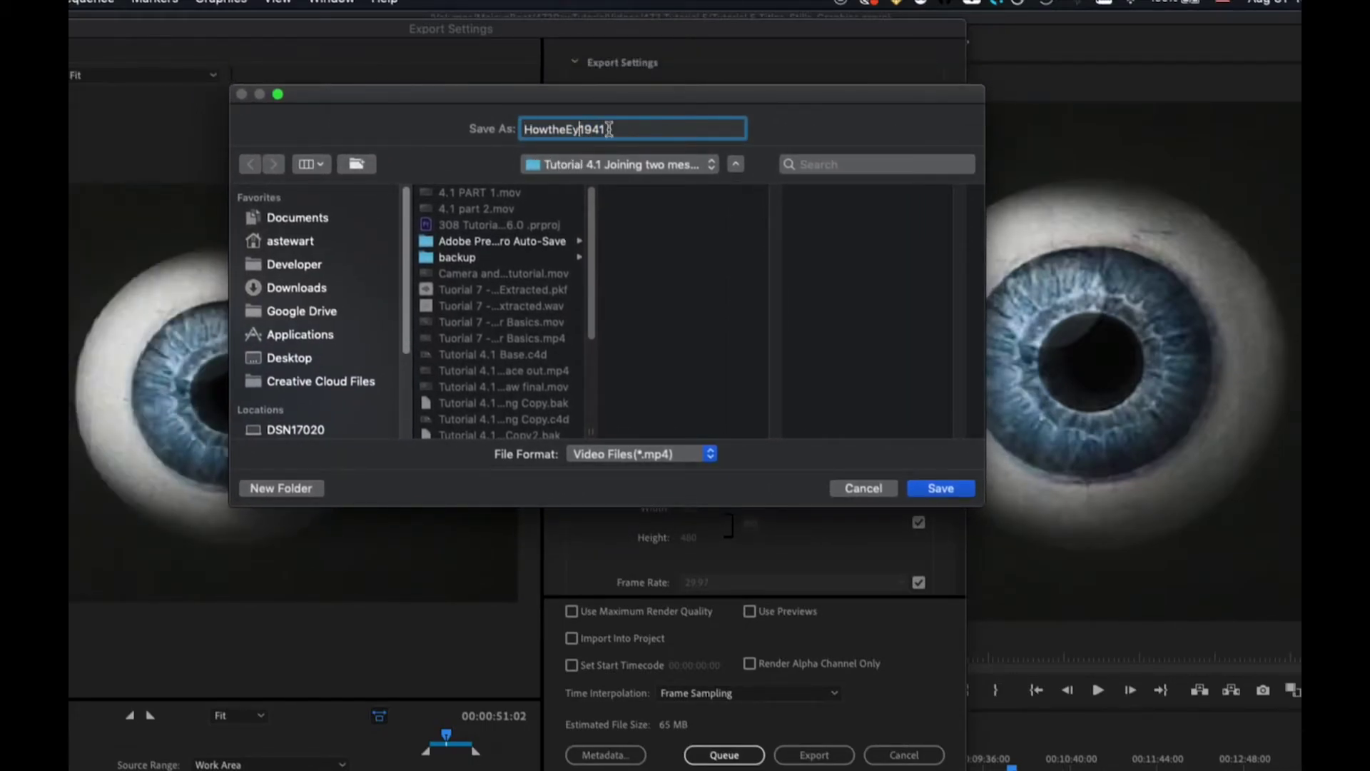
{"action": "type", "text": "BlueEyeBlueEye"}
{"action": "left_click", "coordinate": [611, 165]}
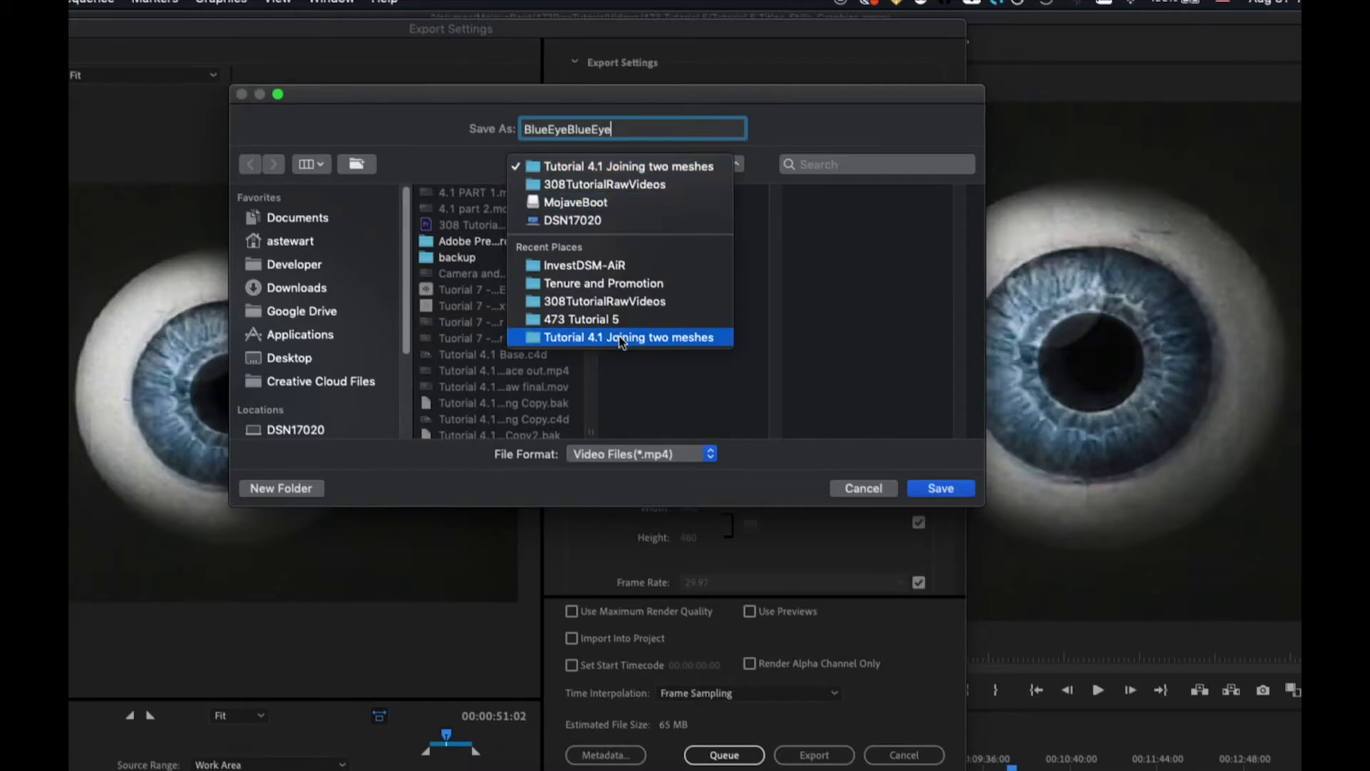
{"action": "left_click", "coordinate": [570, 321]}
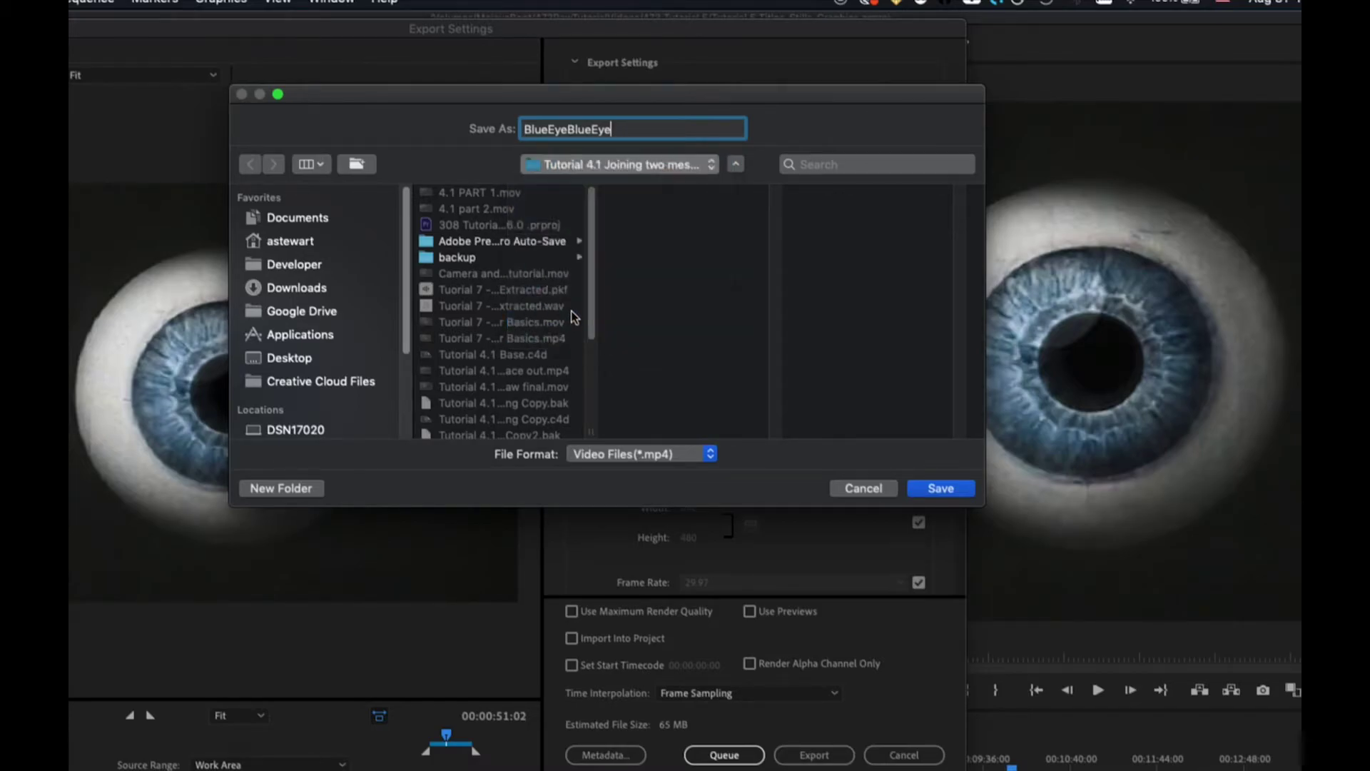
{"action": "left_click", "coordinate": [590, 161]}
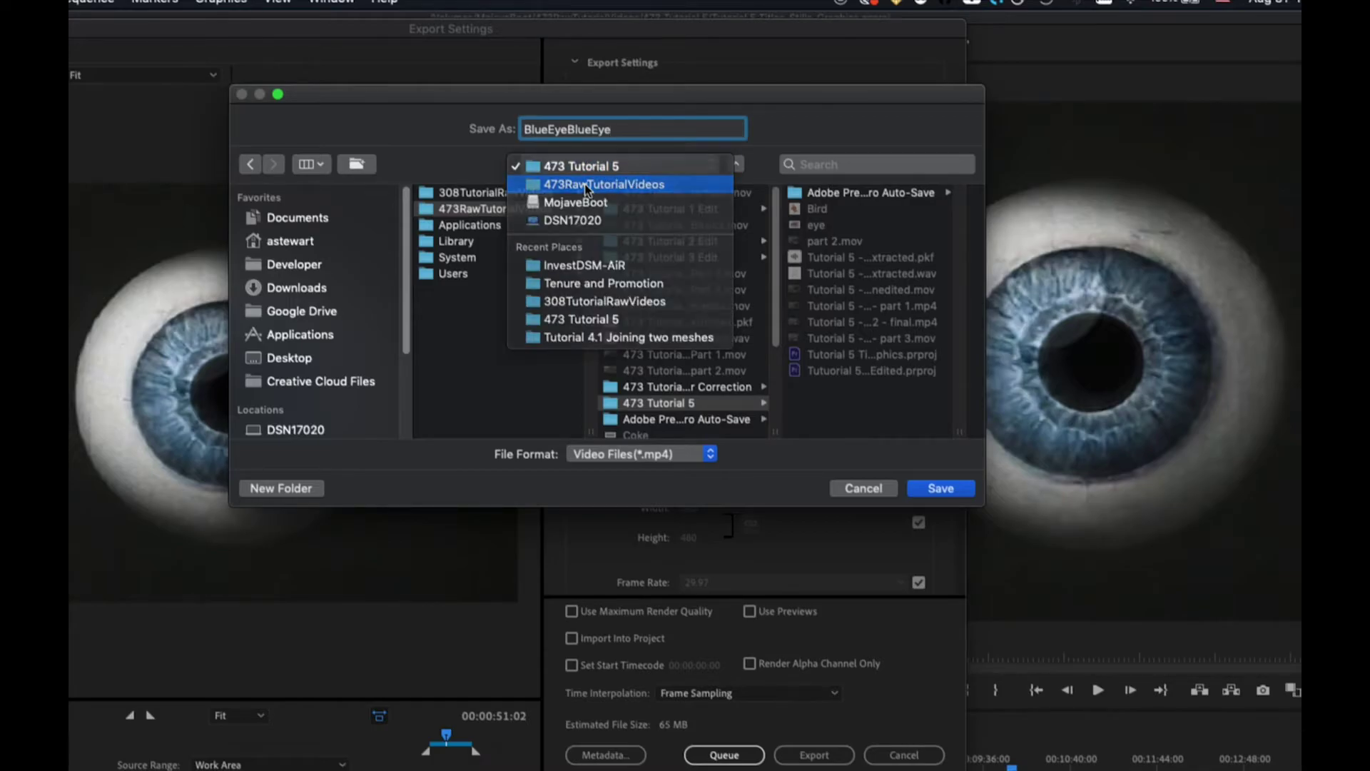
{"action": "left_click", "coordinate": [583, 185]}
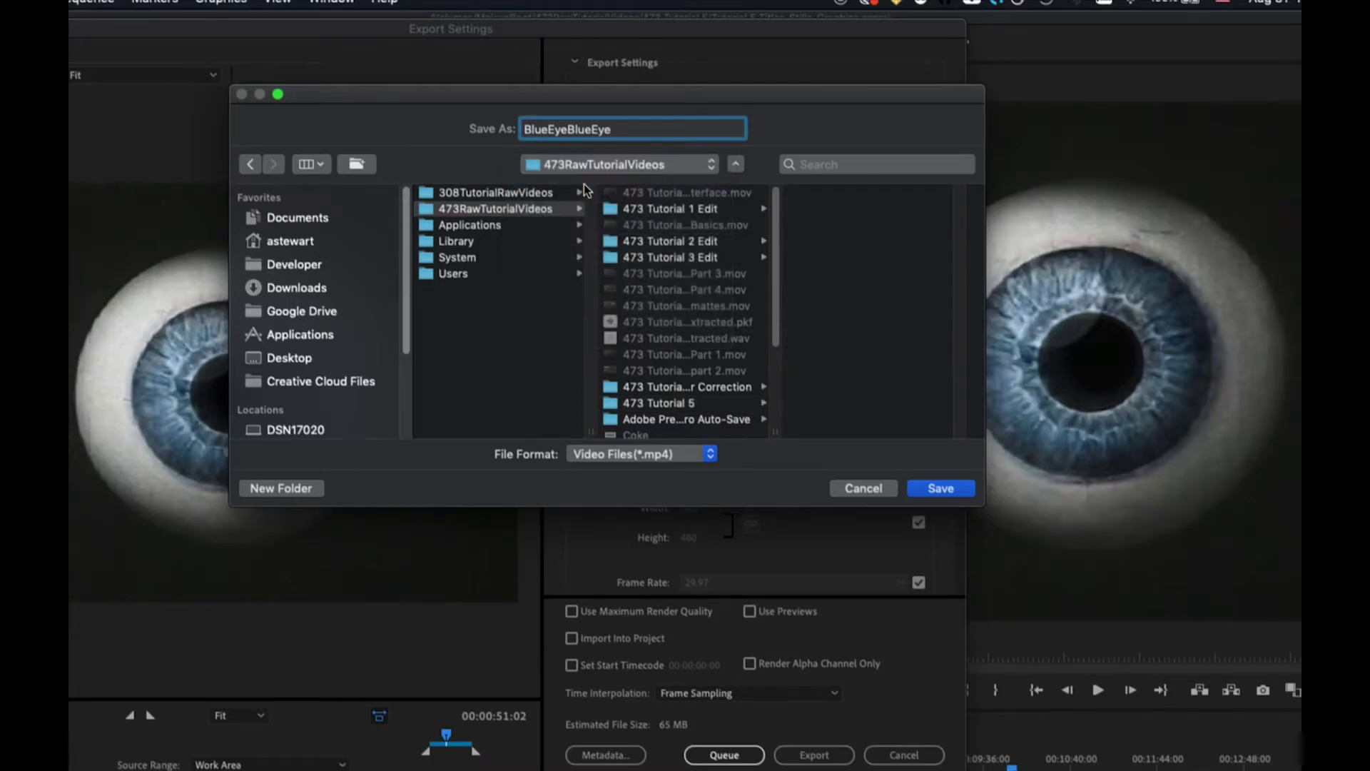
{"action": "left_click", "coordinate": [956, 490]}
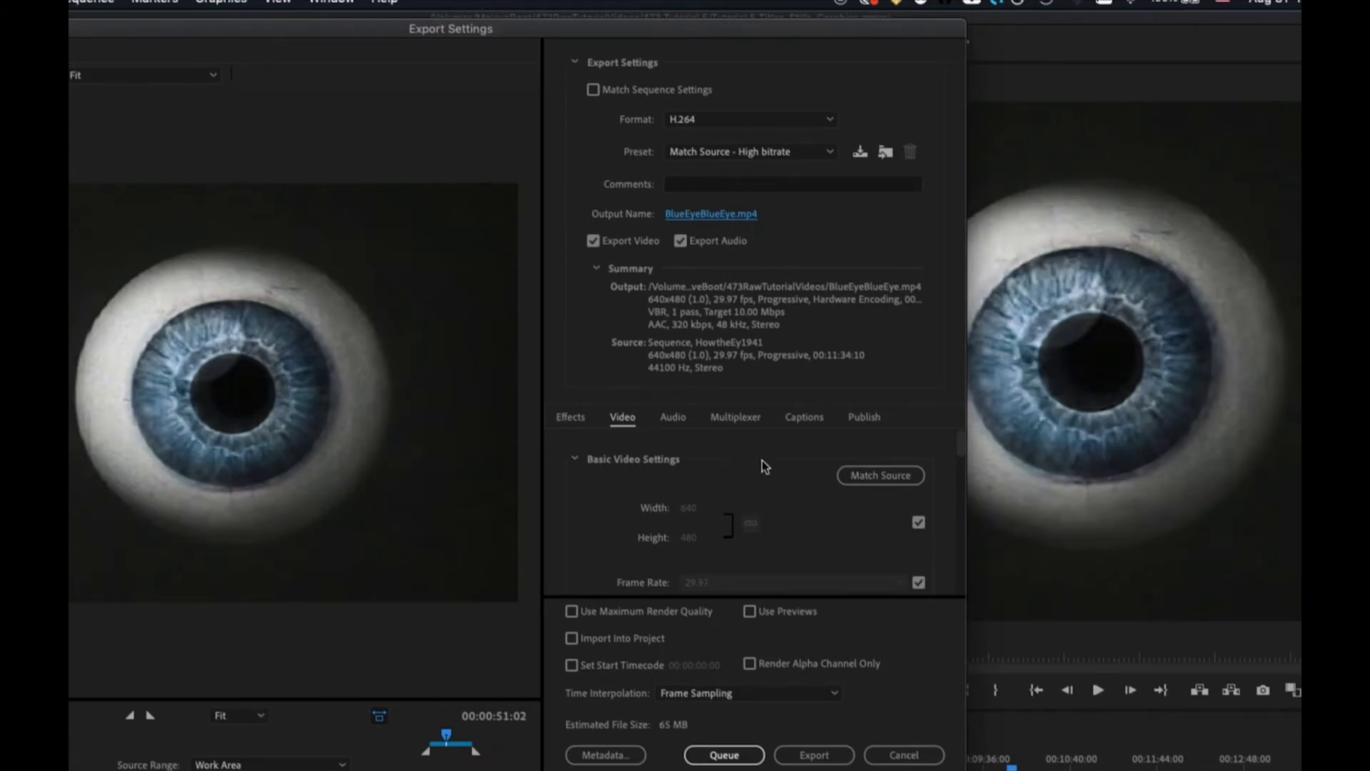
{"action": "scroll", "coordinate": [584, 519], "scroll_direction": "down", "scroll_amount": 3}
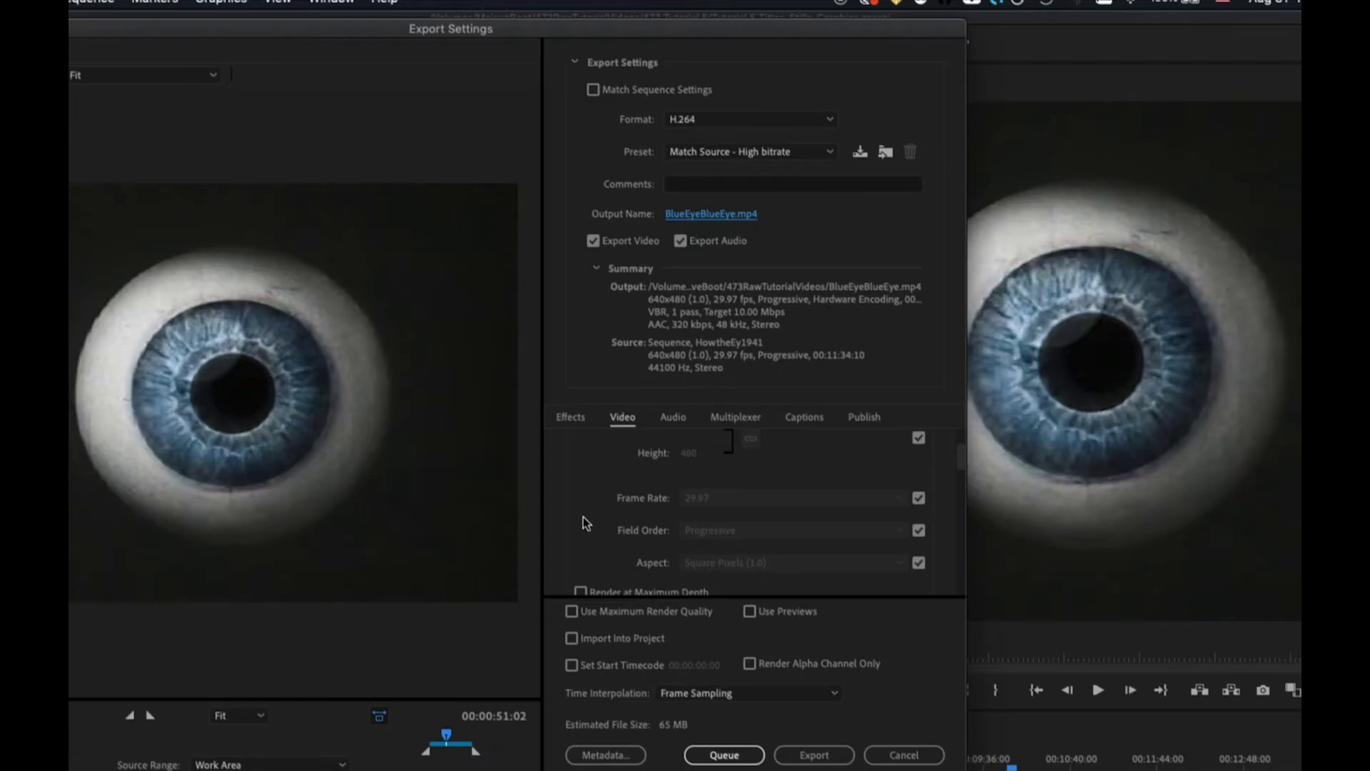
{"action": "scroll", "coordinate": [584, 522], "scroll_direction": "up", "scroll_amount": 3}
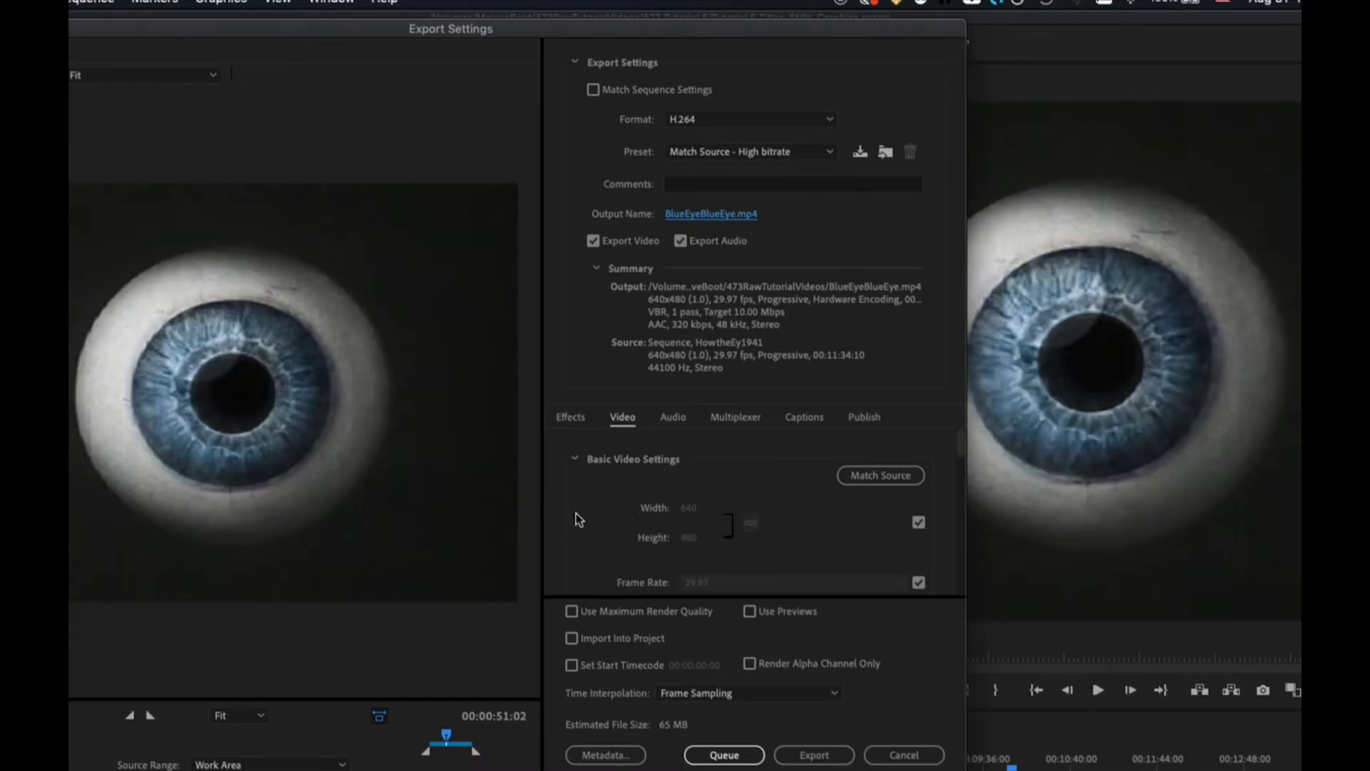
{"action": "scroll", "coordinate": [608, 516], "scroll_direction": "down", "scroll_amount": 2}
{"action": "scroll", "coordinate": [608, 512], "scroll_direction": "down", "scroll_amount": 2}
{"action": "scroll", "coordinate": [645, 530], "scroll_direction": "down", "scroll_amount": 2}
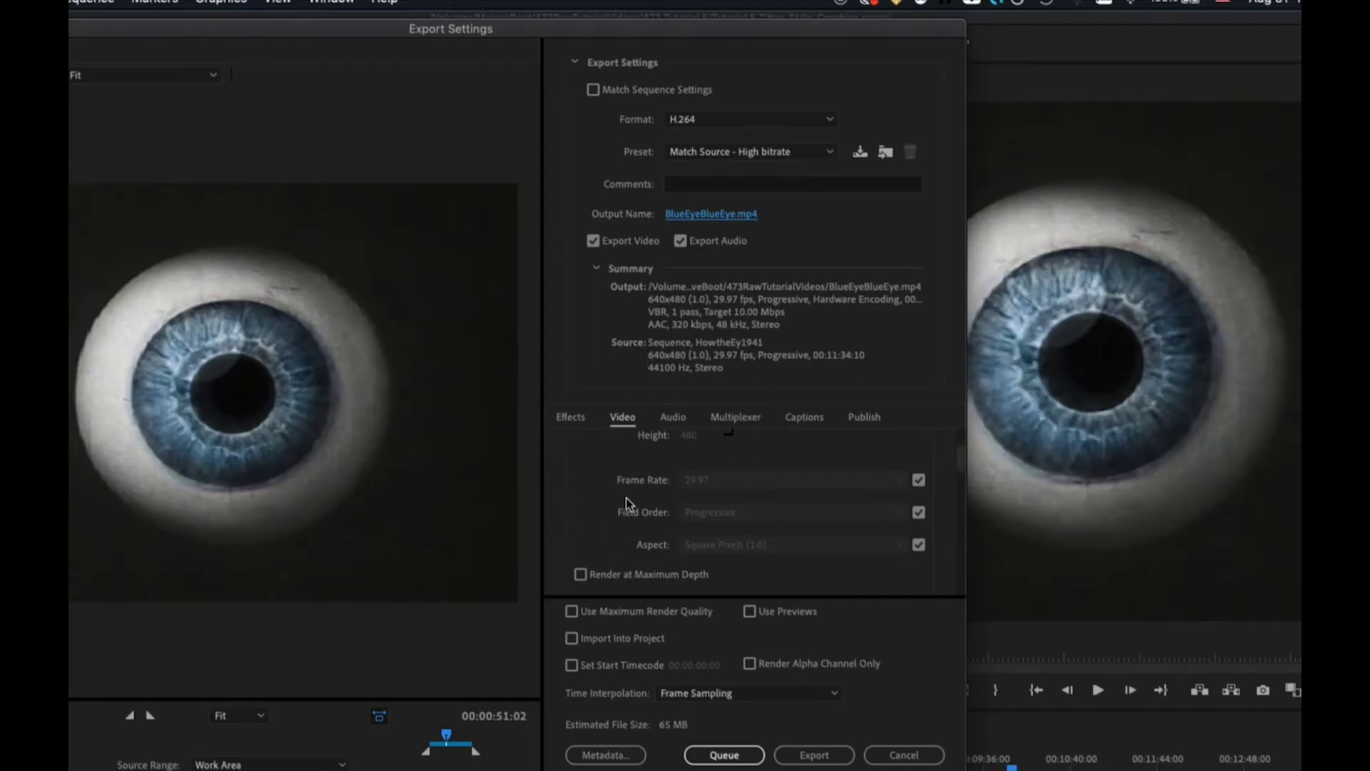
{"action": "scroll", "coordinate": [628, 503], "scroll_direction": "up", "scroll_amount": 4}
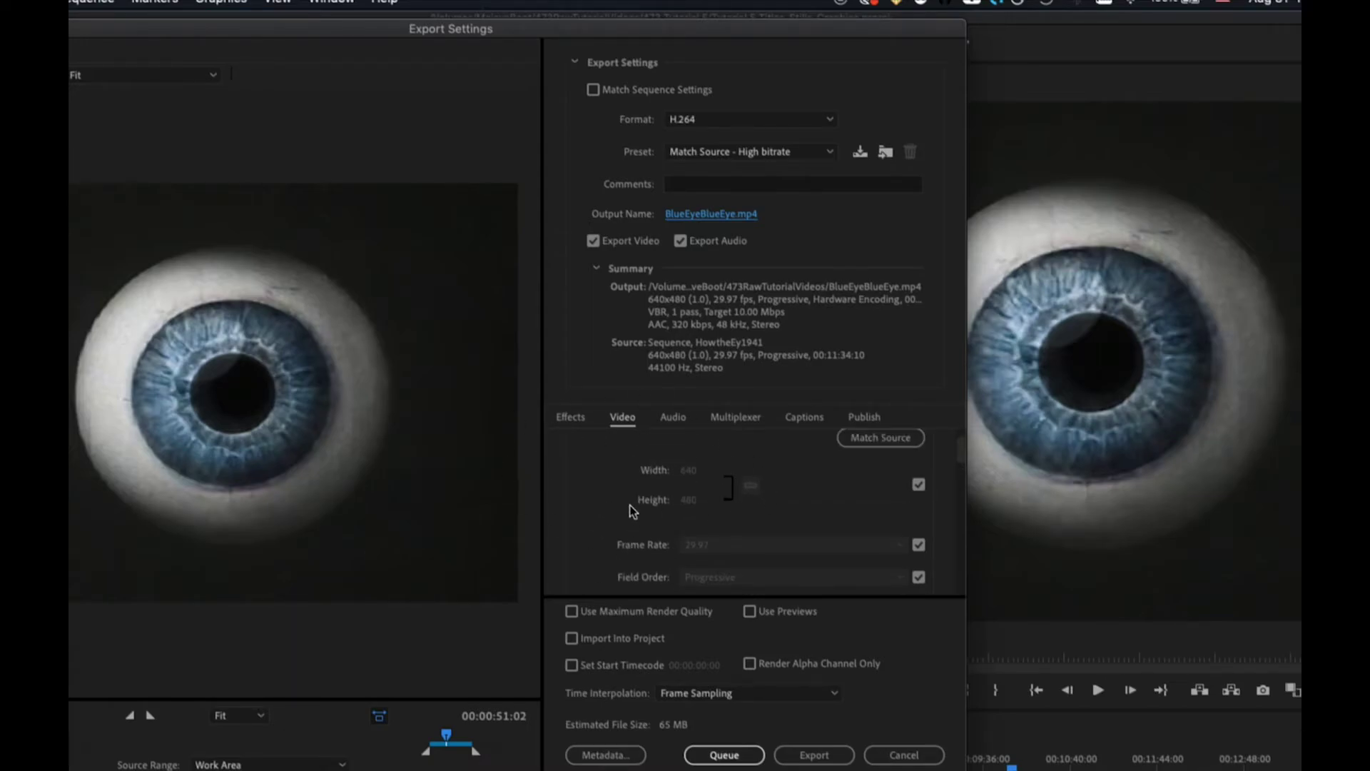
{"action": "scroll", "coordinate": [629, 504], "scroll_direction": "down", "scroll_amount": 6}
Step: Browse the Effects, Video, Audio, Multiplexer, Captions and Publish export settings tabs
{"action": "left_click", "coordinate": [568, 416]}
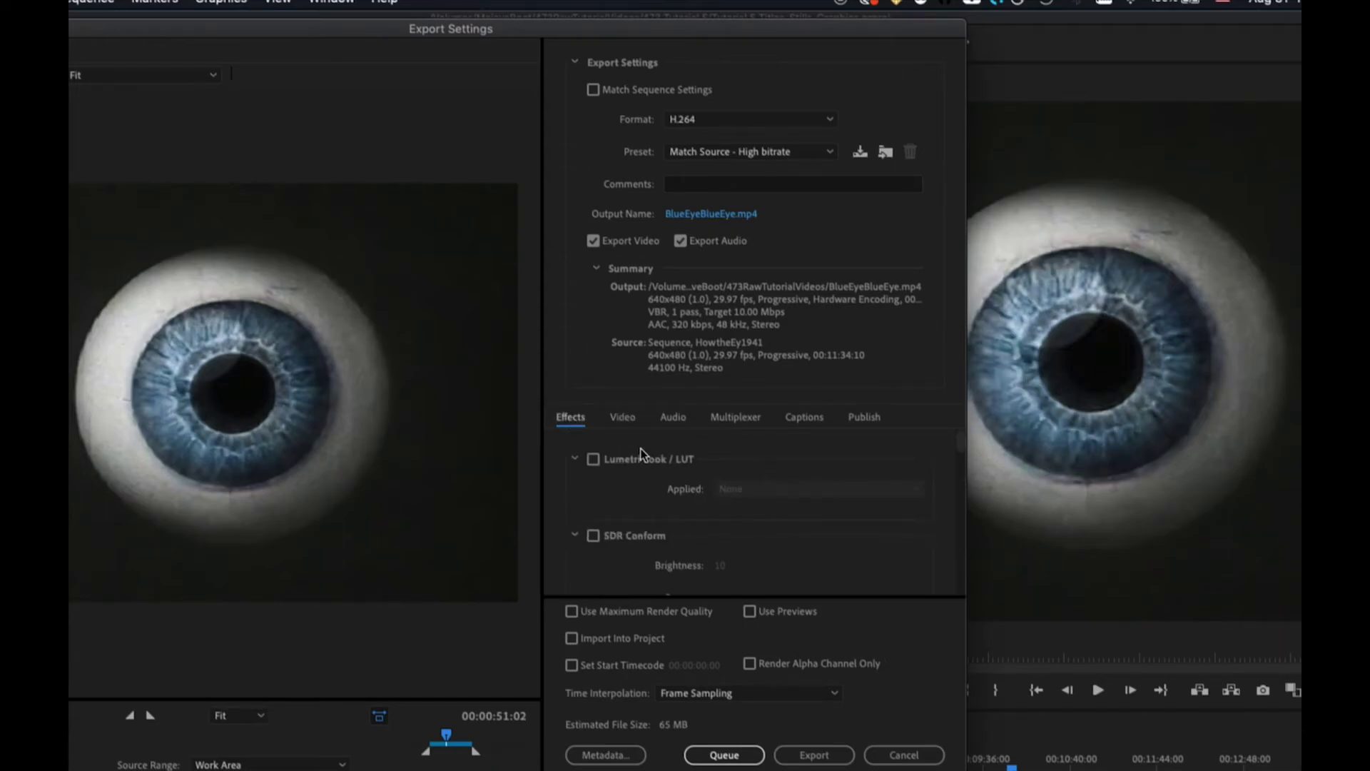
{"action": "left_click", "coordinate": [624, 421]}
{"action": "left_click", "coordinate": [675, 418]}
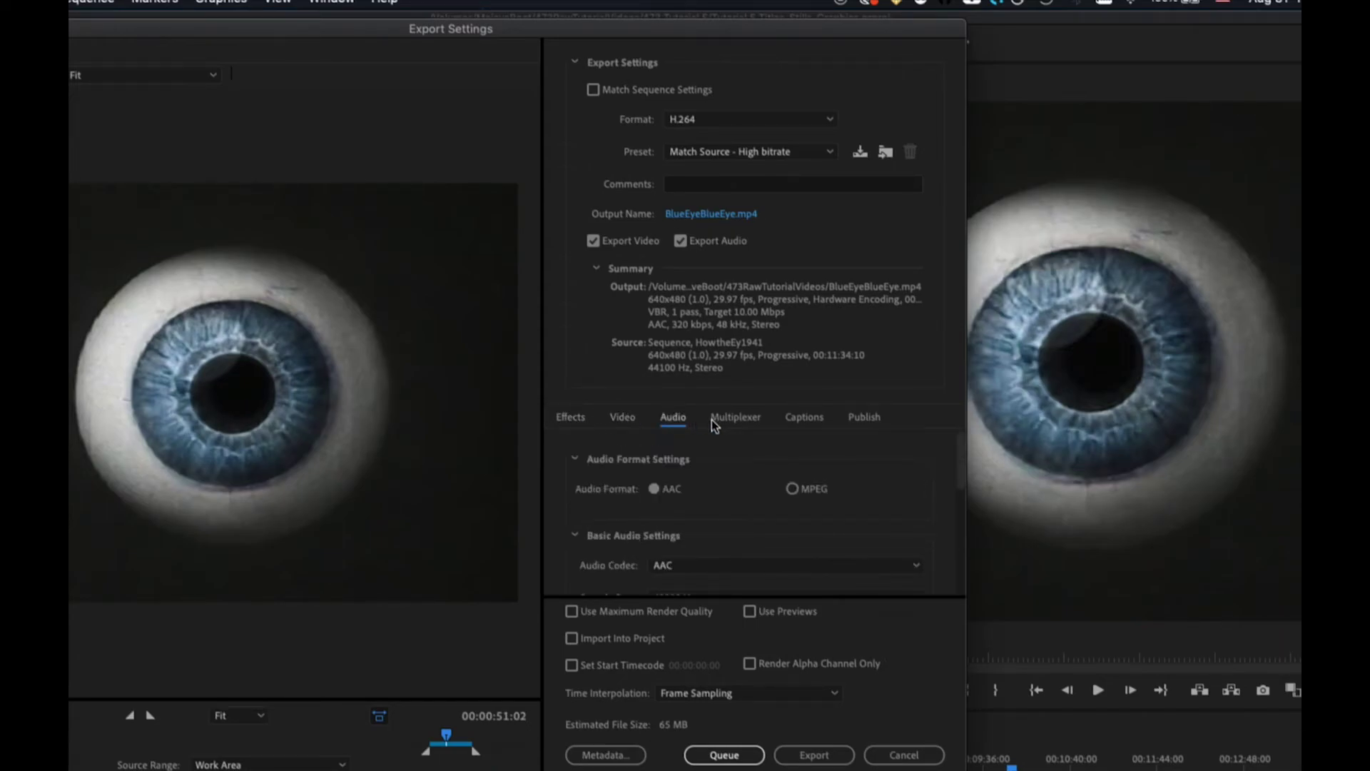
{"action": "left_click", "coordinate": [725, 417]}
{"action": "left_click", "coordinate": [821, 420]}
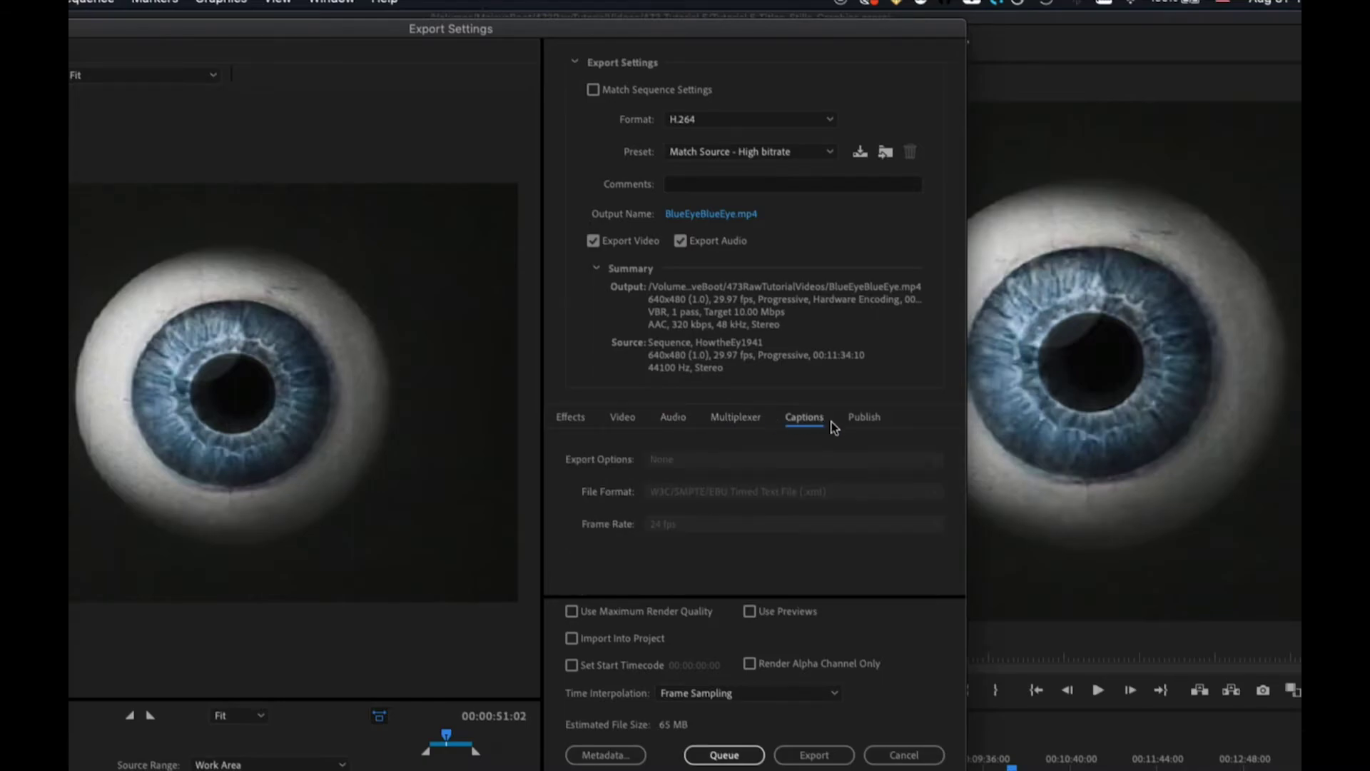
{"action": "left_click", "coordinate": [866, 419]}
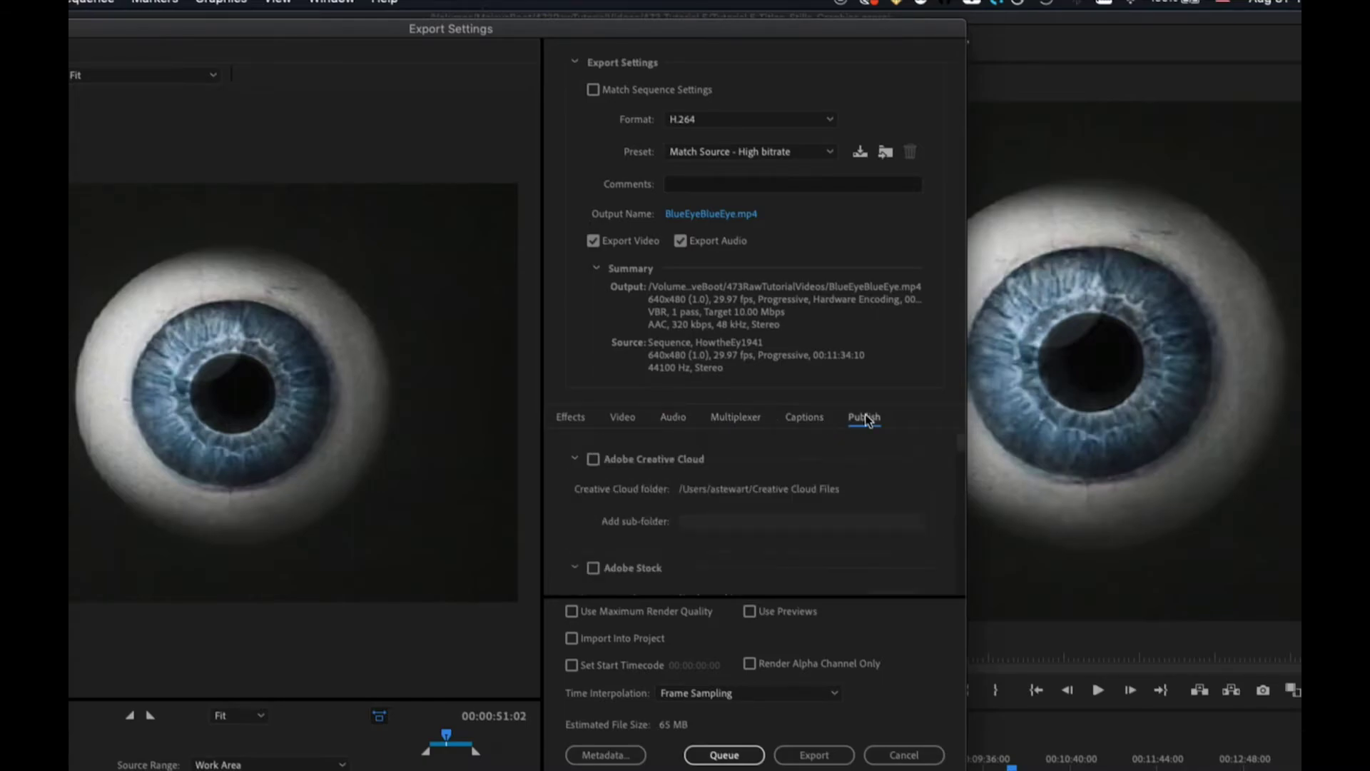
{"action": "left_click", "coordinate": [570, 419]}
Step: Review the Video encoding settings down to Advanced Settings and VR Video, all left unchecked
{"action": "left_click", "coordinate": [623, 419]}
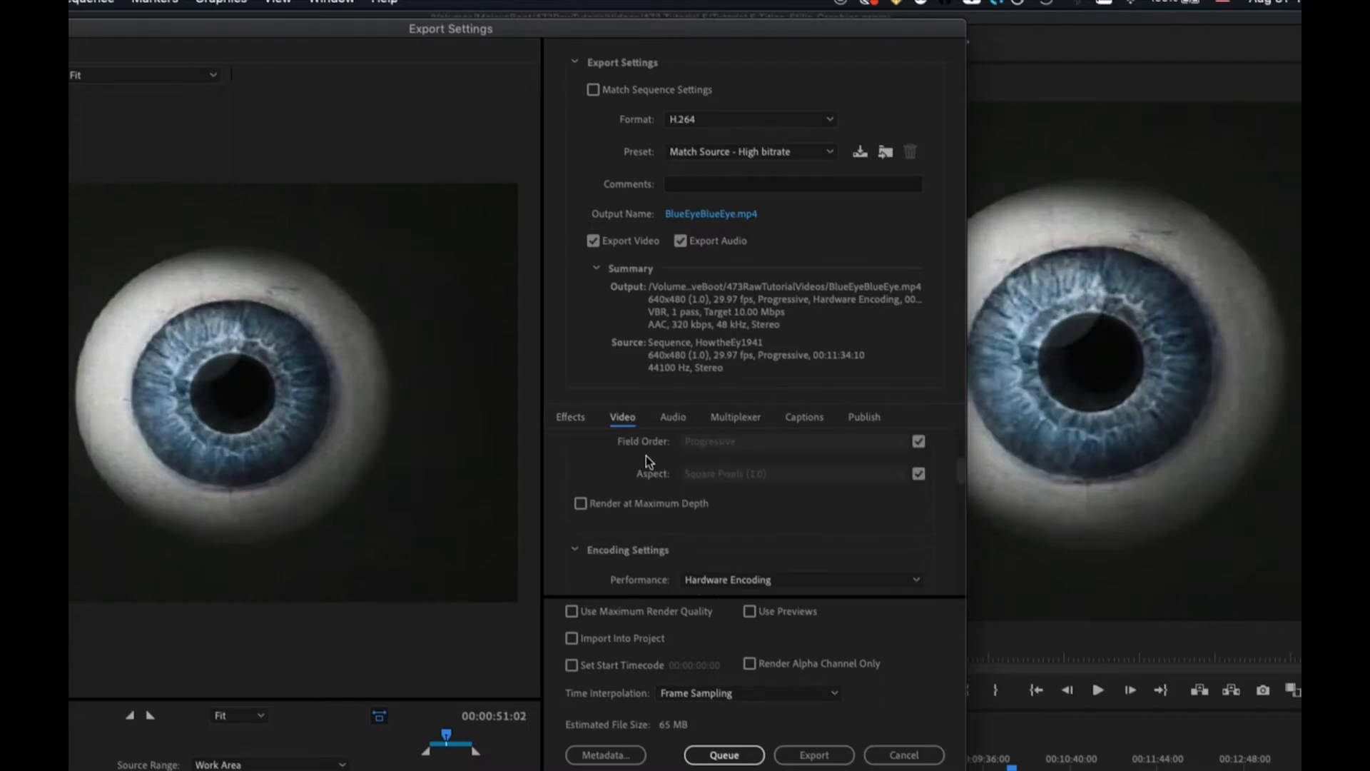
{"action": "scroll", "coordinate": [645, 455], "scroll_direction": "down", "scroll_amount": 6}
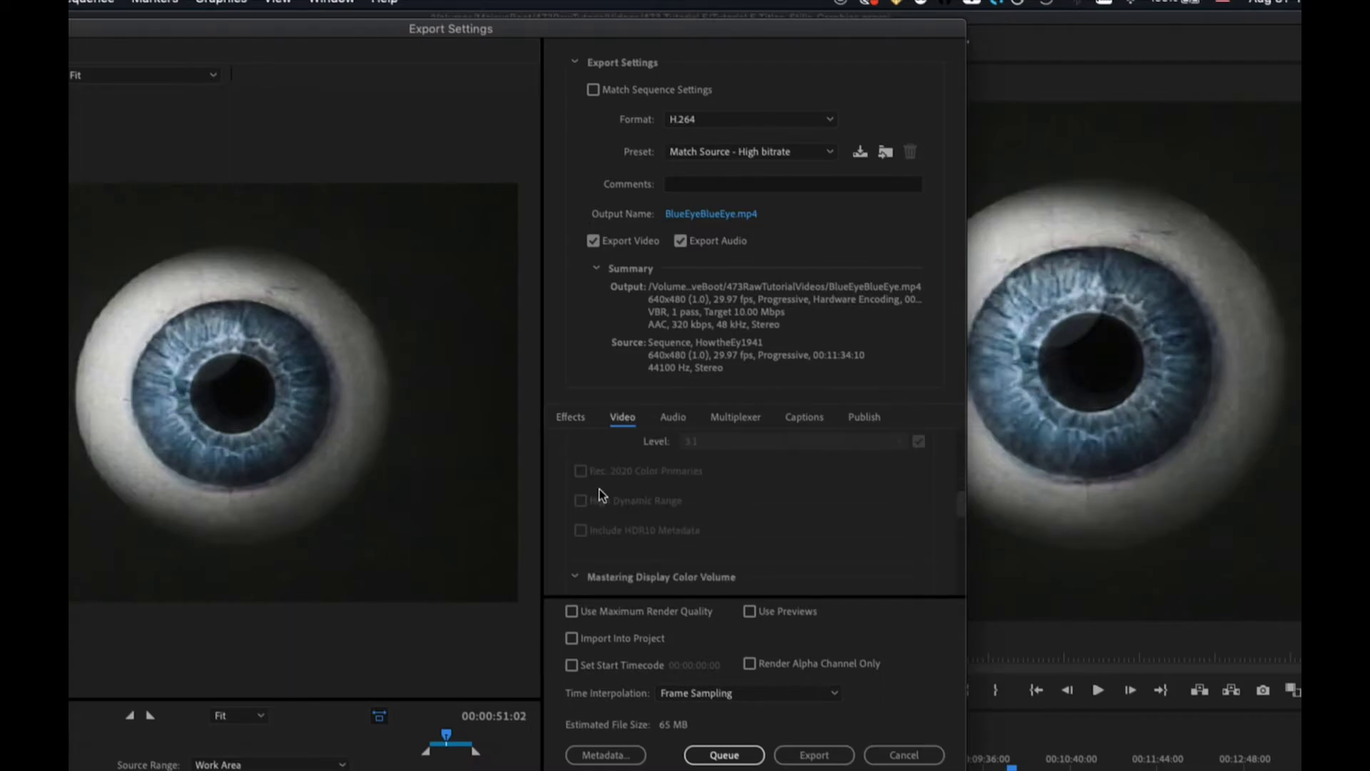
{"action": "scroll", "coordinate": [602, 485], "scroll_direction": "down", "scroll_amount": 8}
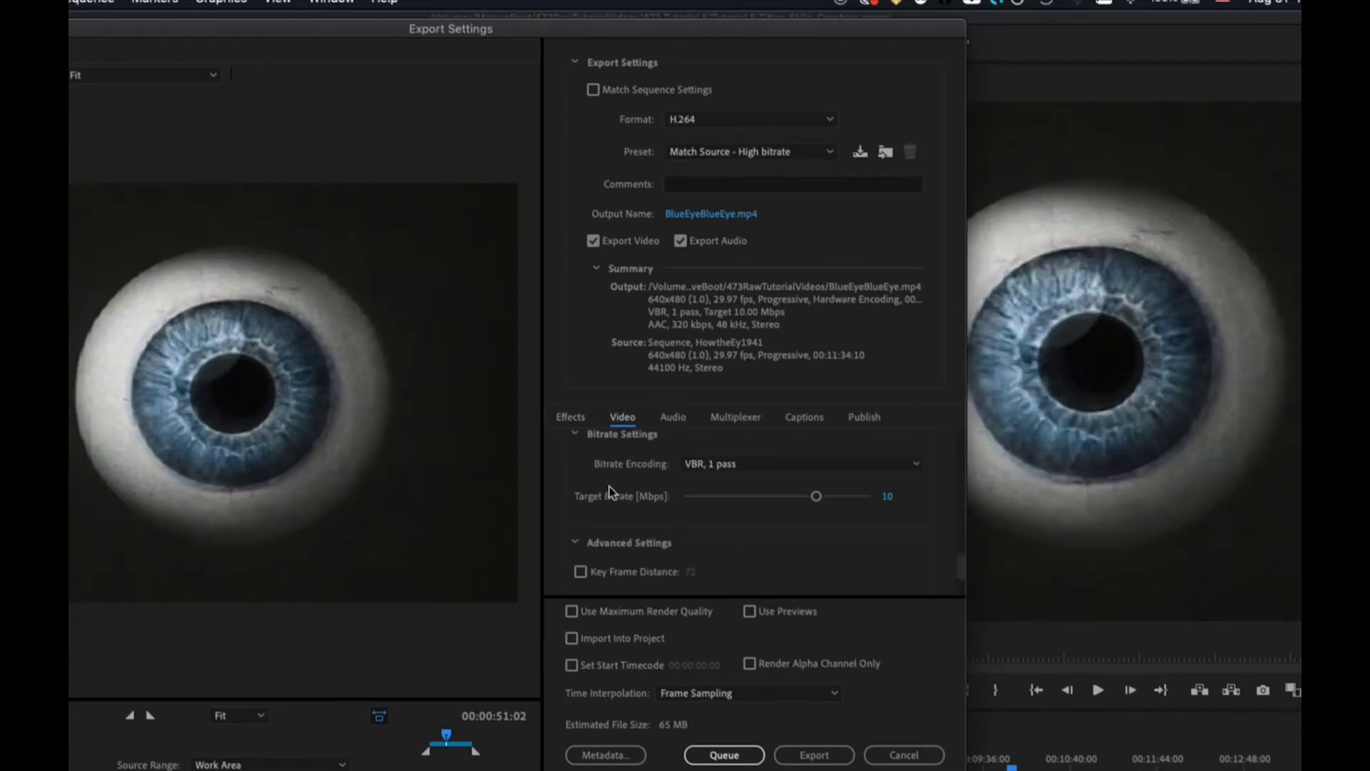
{"action": "scroll", "coordinate": [610, 486], "scroll_direction": "down", "scroll_amount": 3}
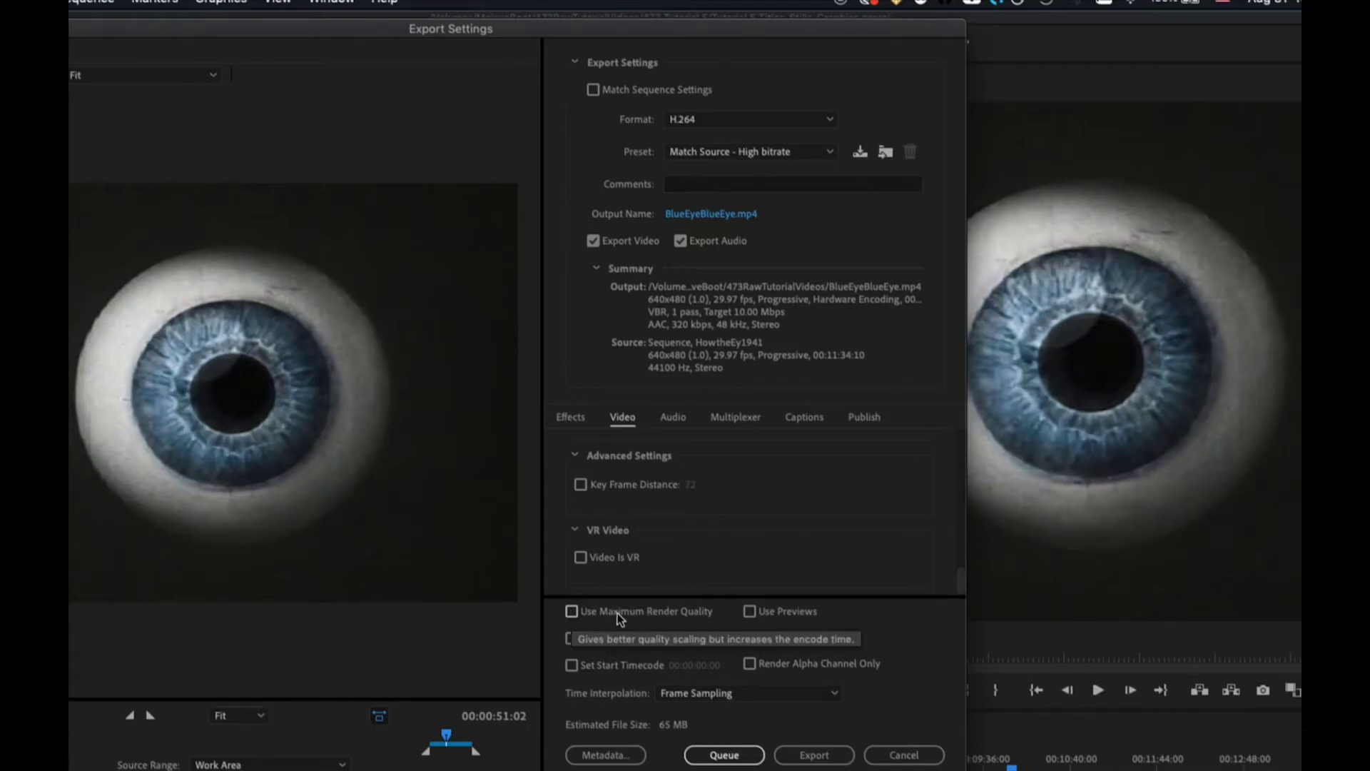
Step: Enable Use Maximum Render Quality and keep Frame Sampling as the time interpolation
{"action": "left_click", "coordinate": [570, 611]}
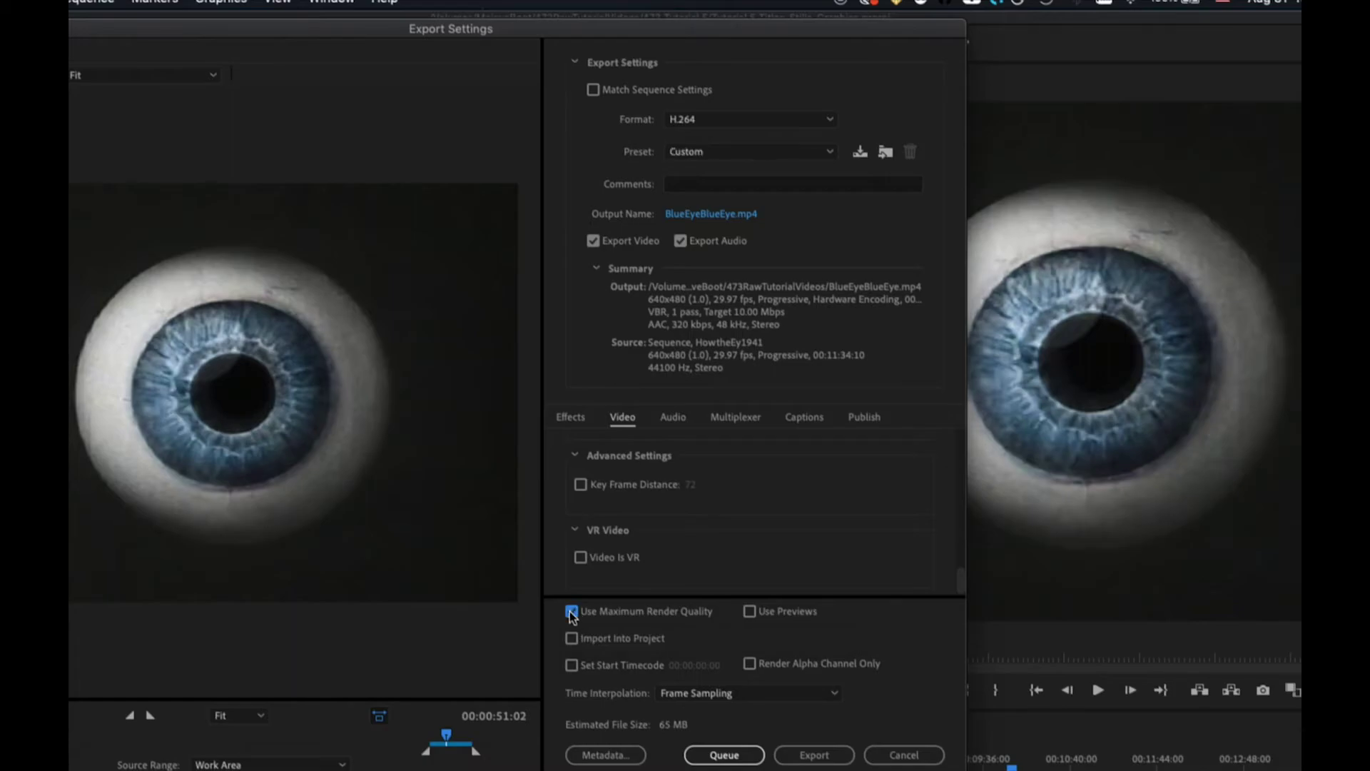
{"action": "left_click", "coordinate": [692, 690]}
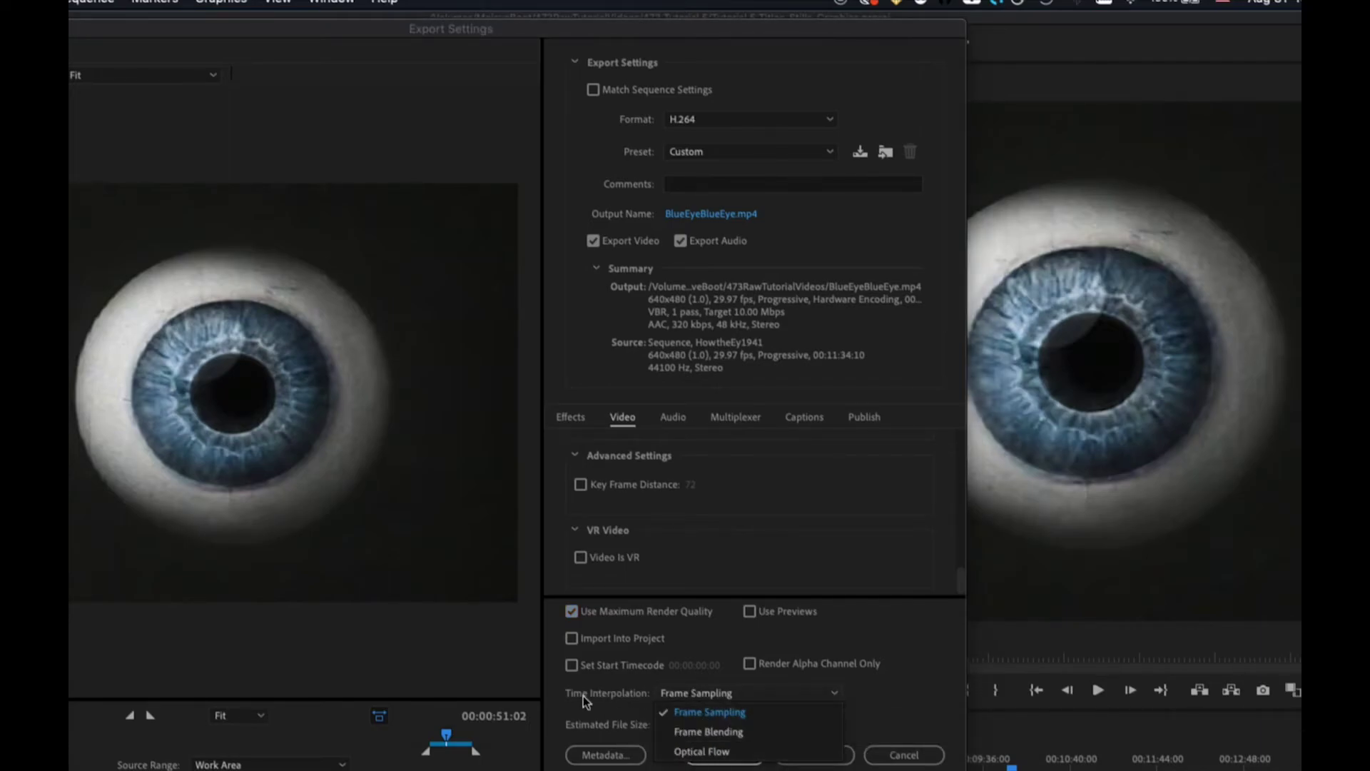
{"action": "left_click", "coordinate": [558, 690]}
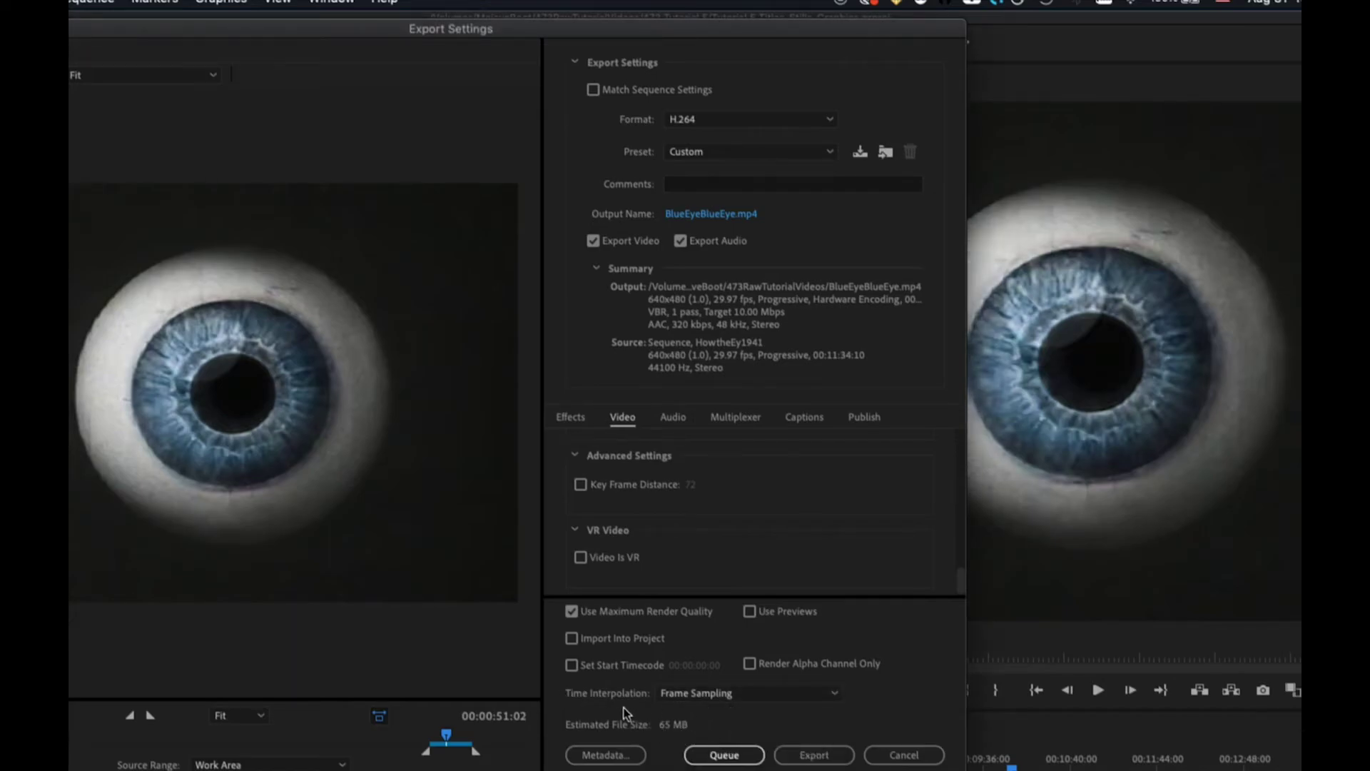
{"action": "left_click", "coordinate": [803, 756]}
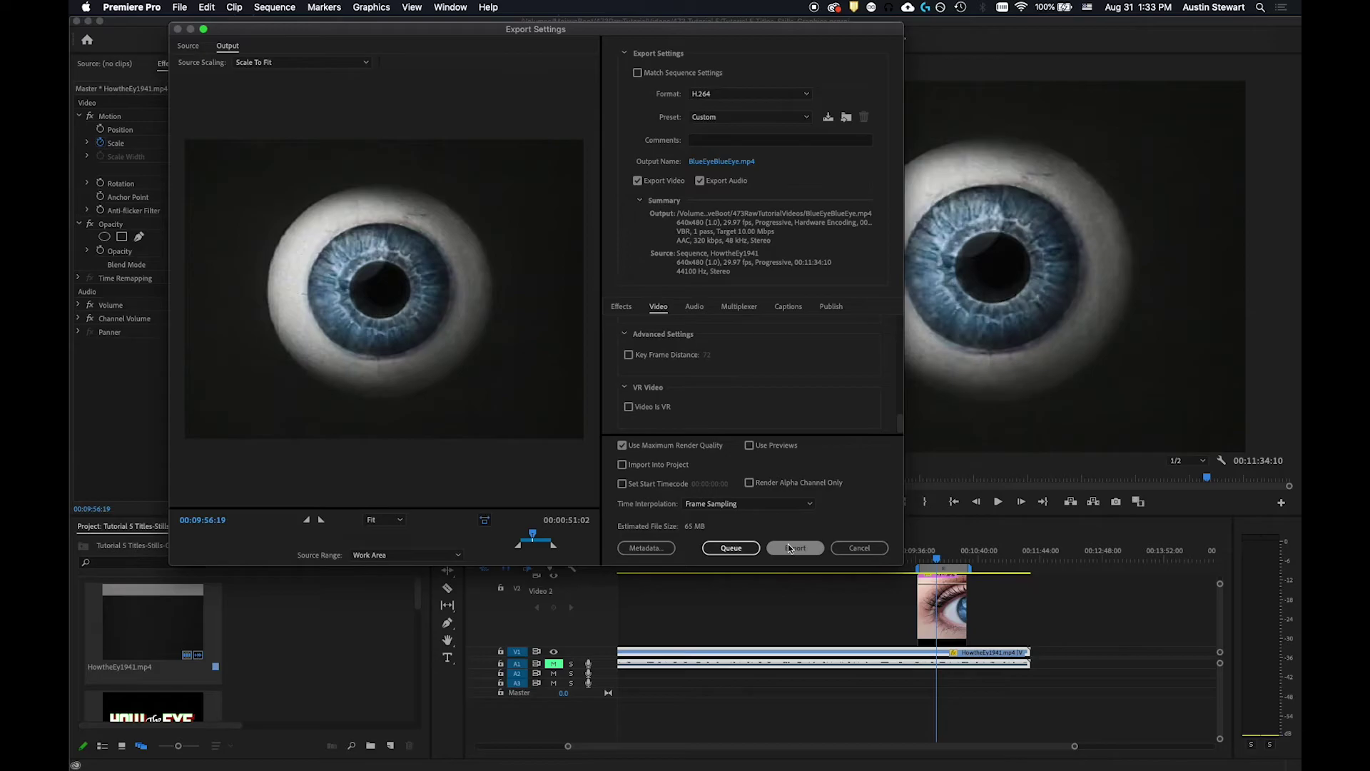
Step: Queue the H.264 BlueEyeBlueEye.mp4 export in Adobe Media Encoder
{"action": "left_click", "coordinate": [733, 550]}
{"action": "left_click", "coordinate": [731, 547]}
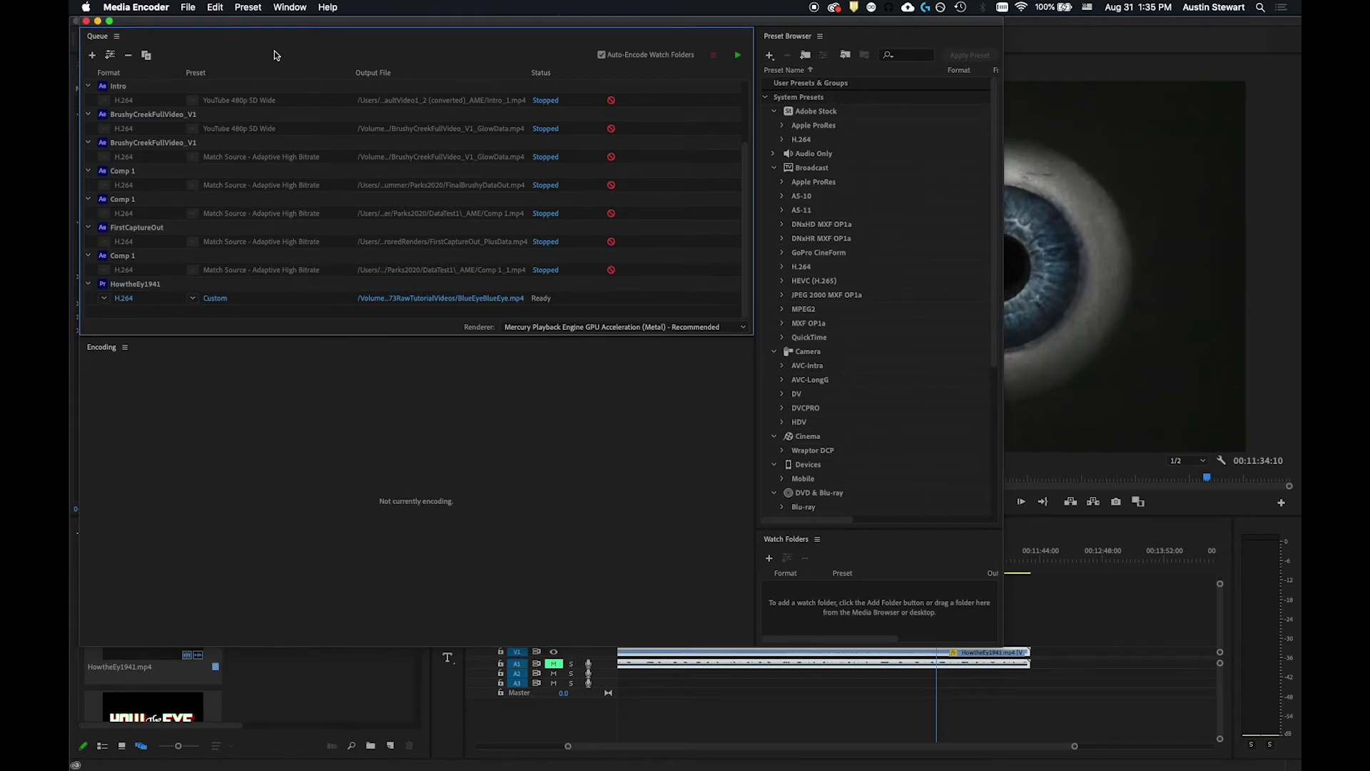
{"action": "left_click", "coordinate": [103, 298]}
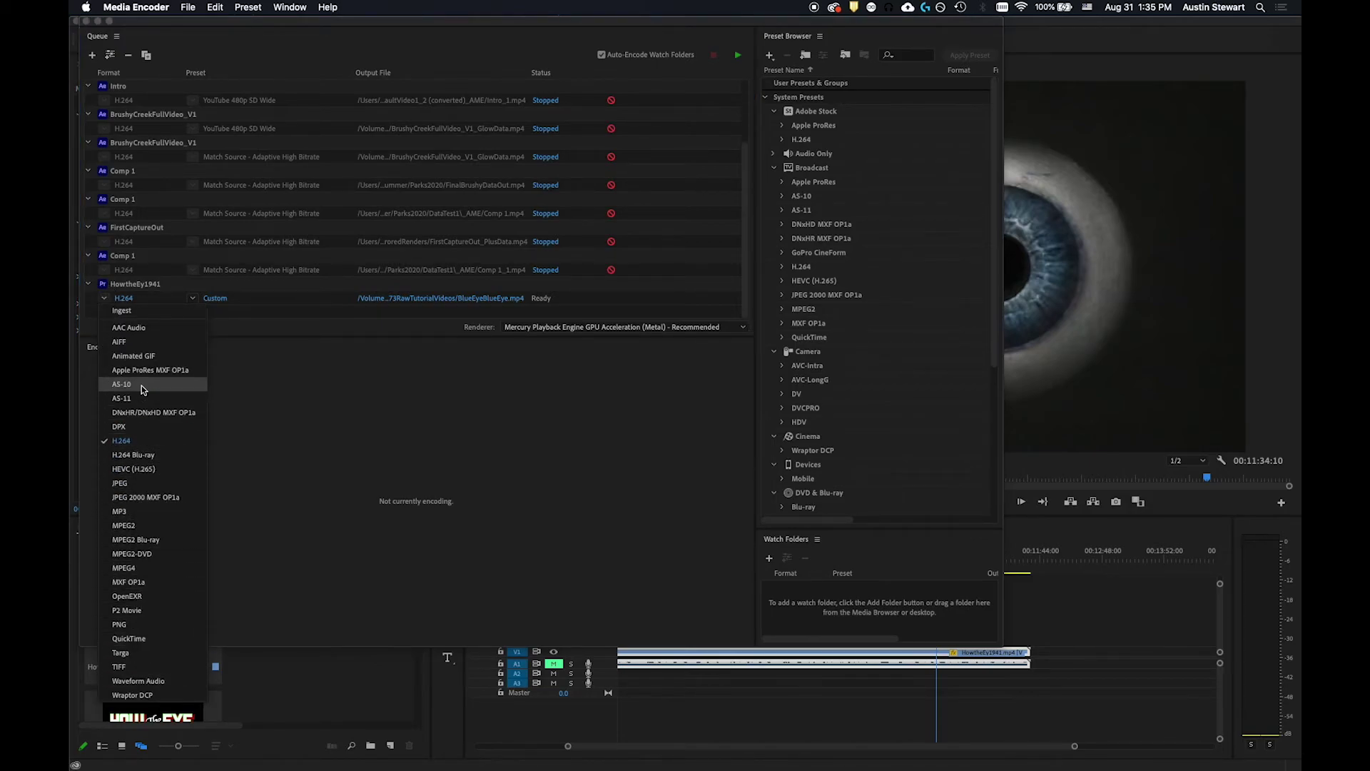
{"action": "left_click", "coordinate": [257, 317]}
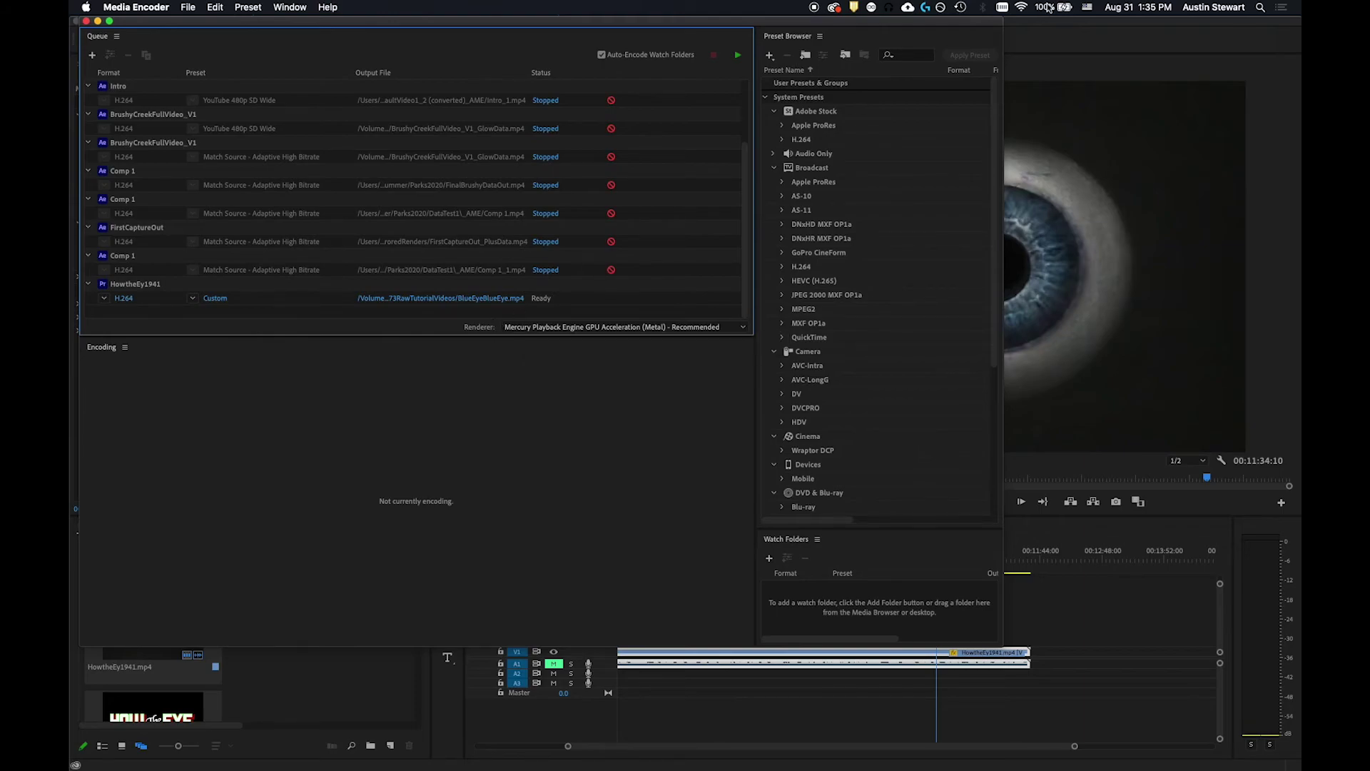
Step: In Premiere Pro, set the playhead to 00:00:30:16 showing the red eye, then return to Media Encoder
{"action": "left_click", "coordinate": [1052, 30]}
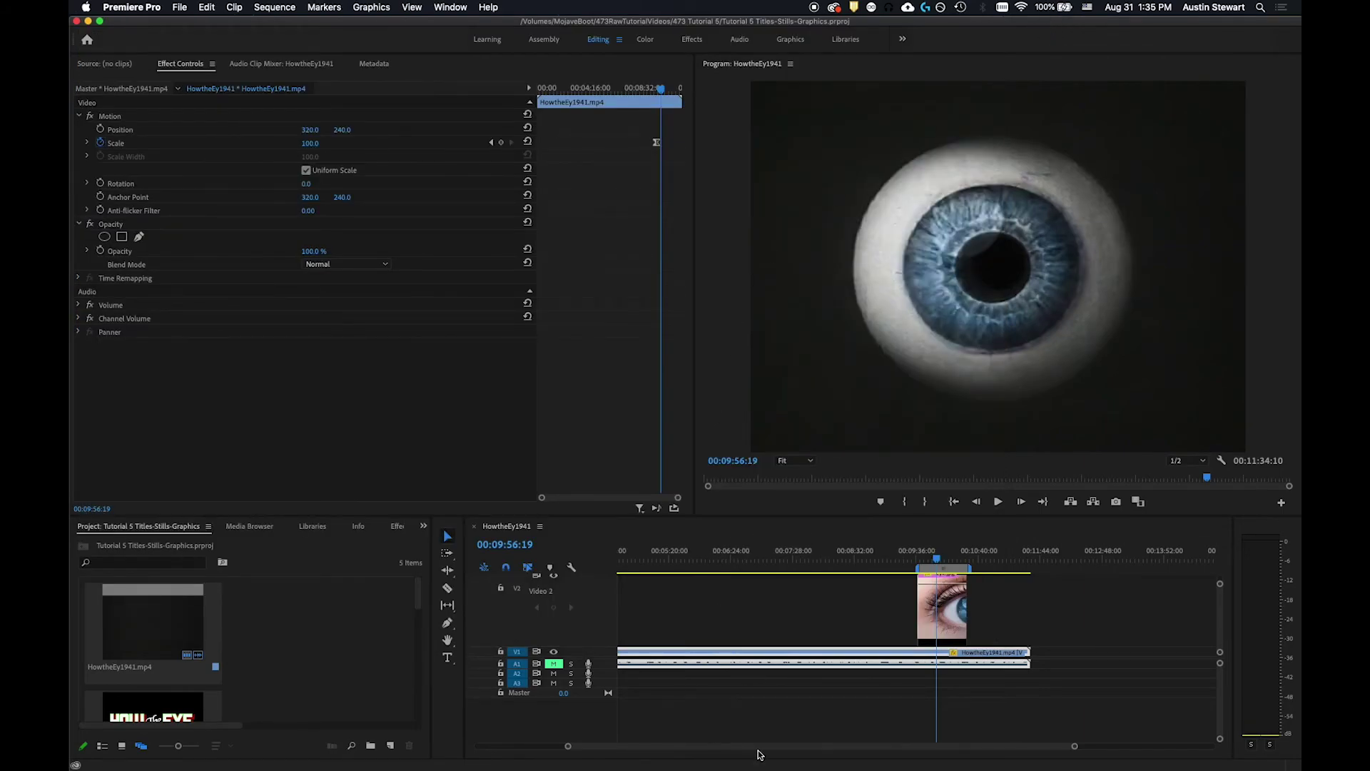
{"action": "left_click", "coordinate": [699, 737]}
{"action": "scroll", "coordinate": [700, 737], "scroll_direction": "left", "scroll_amount": 5}
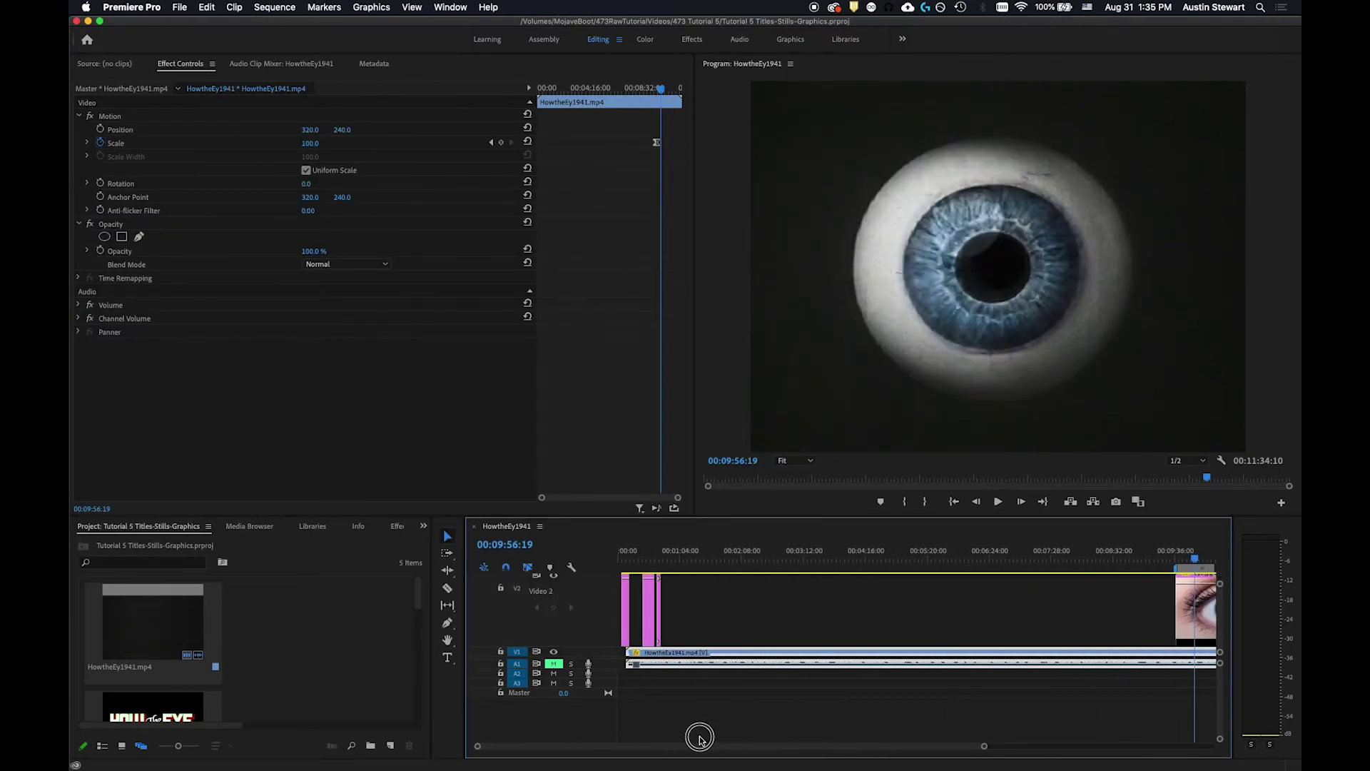
{"action": "left_click", "coordinate": [647, 557]}
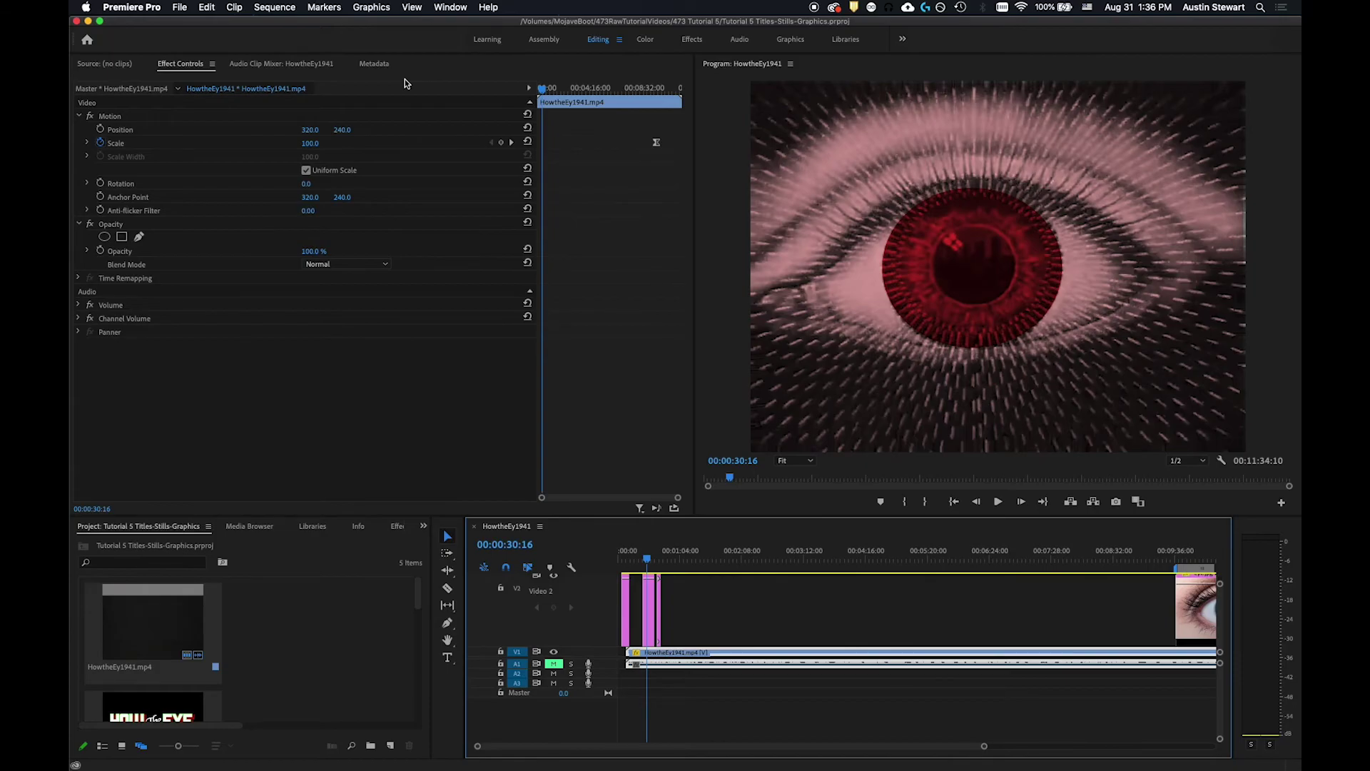
{"action": "key", "text": "super+Tab"}
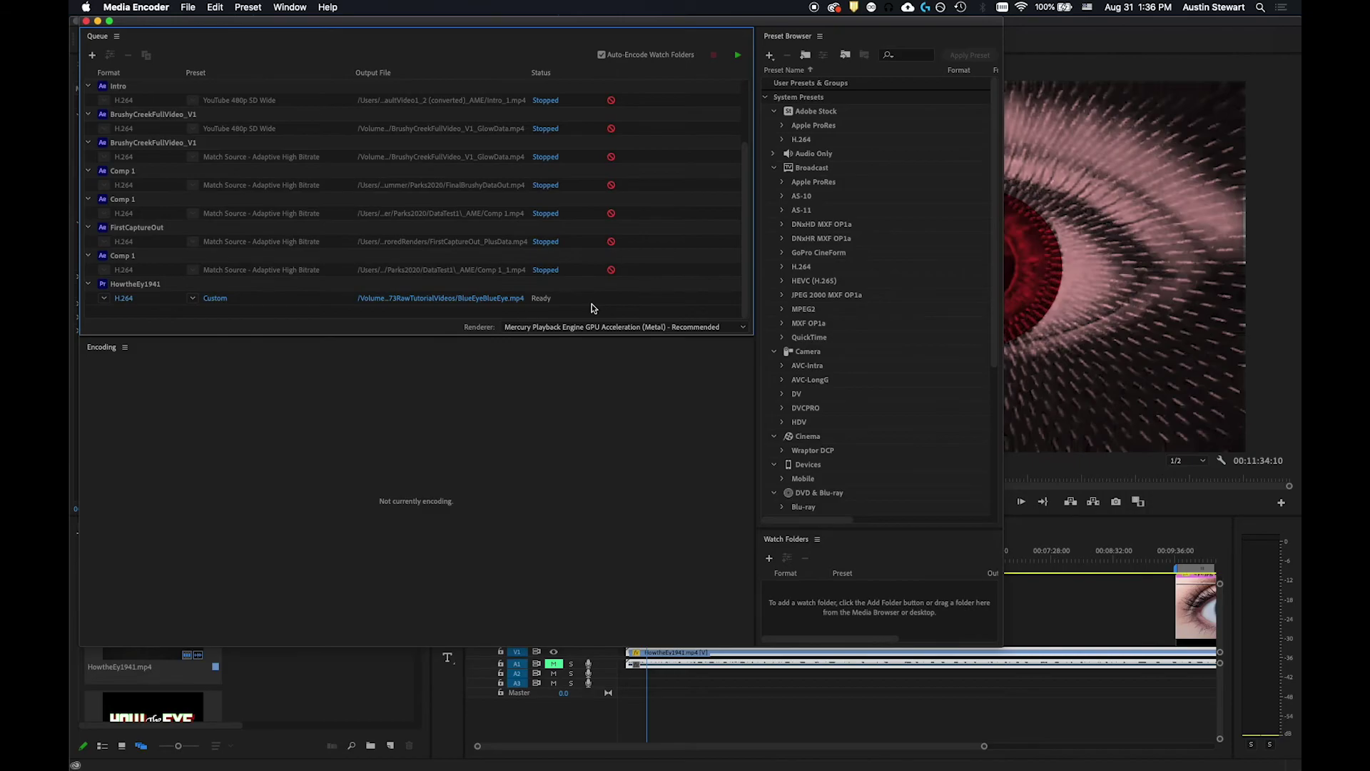
Step: Encode the queue until BlueEyeBlueEye.mp4 is Done, then show the output file in Finder
{"action": "left_click", "coordinate": [739, 57]}
{"action": "left_click", "coordinate": [450, 303]}
{"action": "key", "text": "super+Tab"}
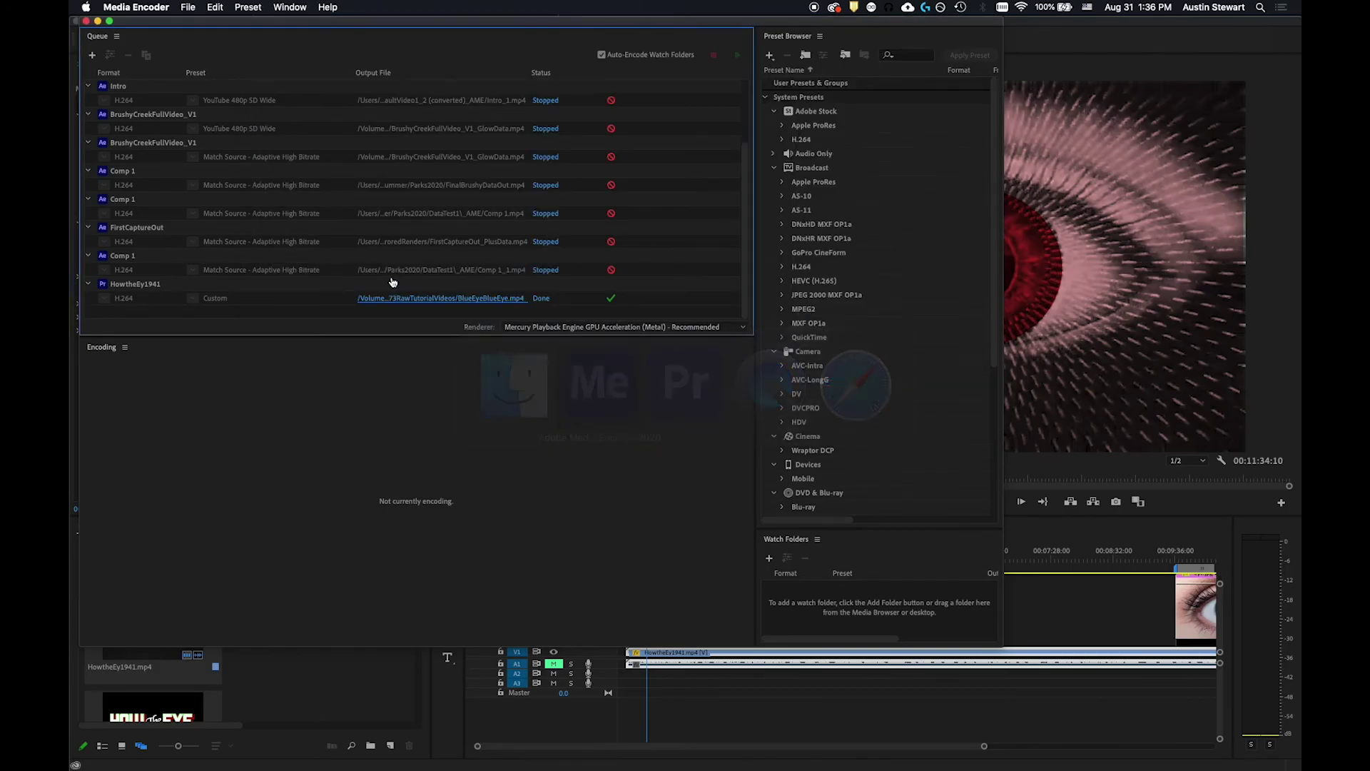
{"action": "key", "text": "super+Tab"}
Step: Quick Look the exported BlueEyeBlueEye.mp4 in Finder, letting it play before pausing
{"action": "left_click", "coordinate": [602, 390]}
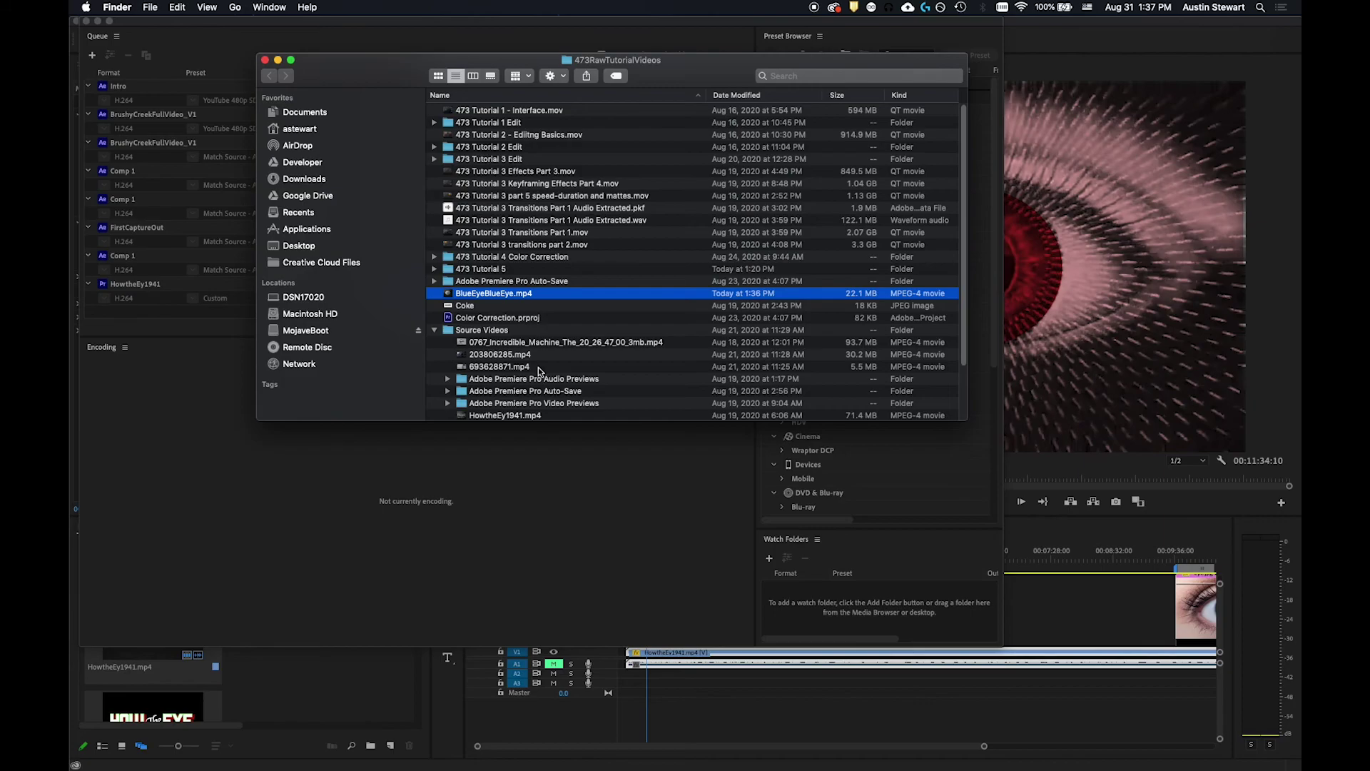
{"action": "key", "text": "space"}
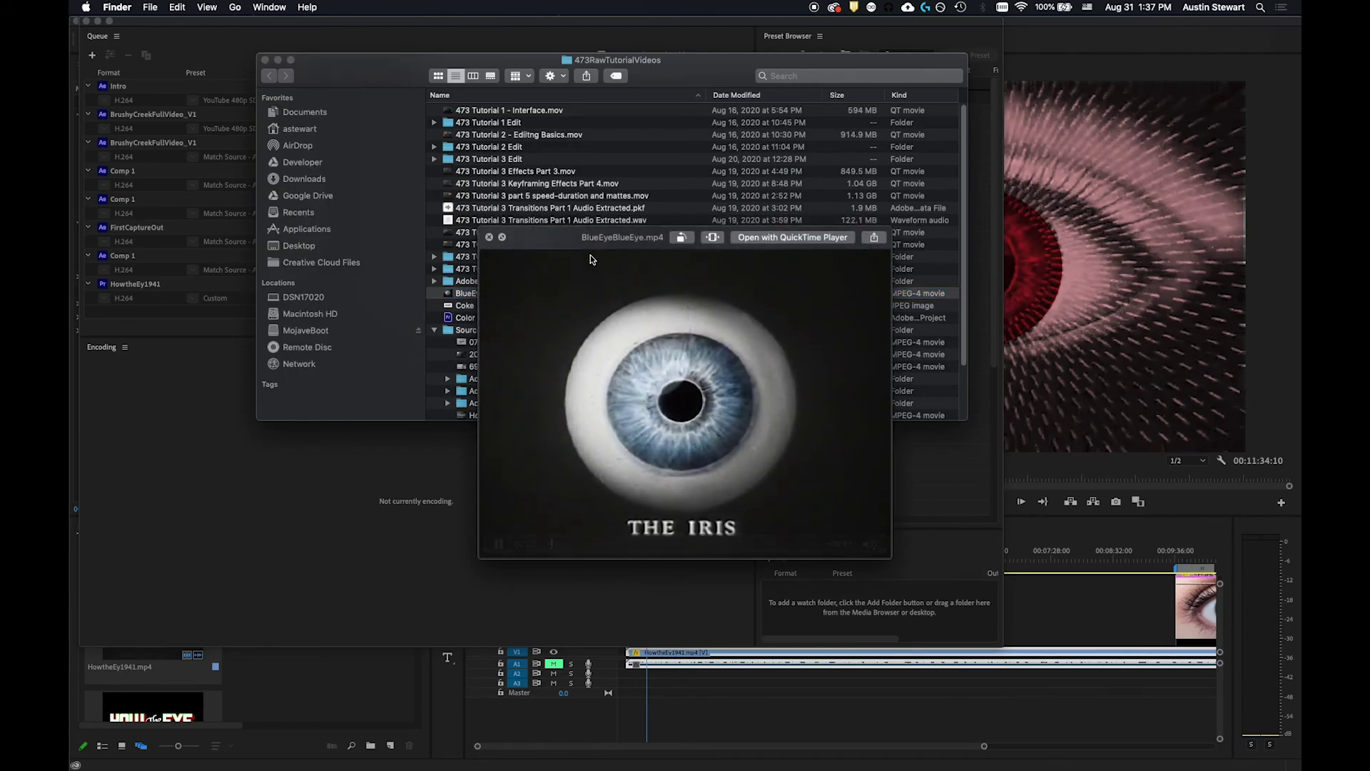
{"action": "left_click_drag", "start_coordinate": [589, 255], "coordinate": [511, 198]}
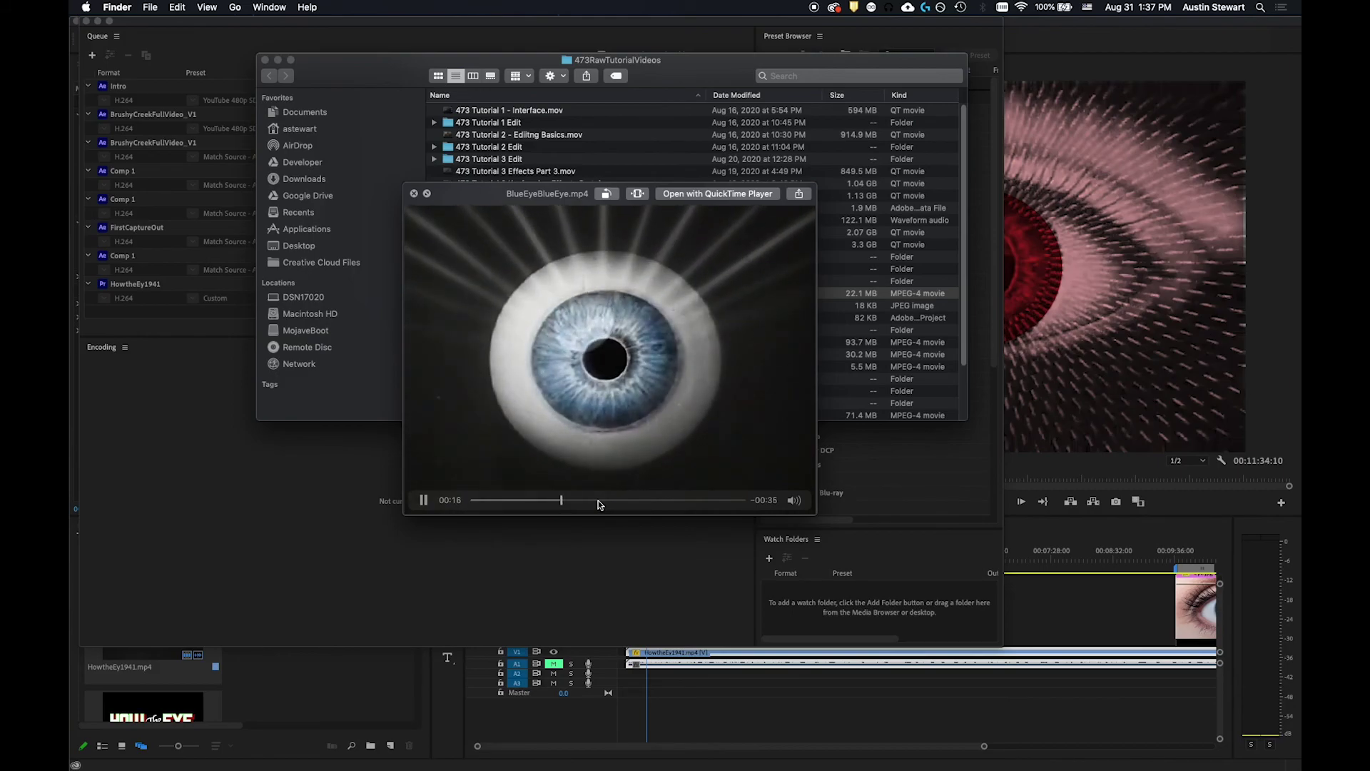
{"action": "left_click", "coordinate": [423, 501]}
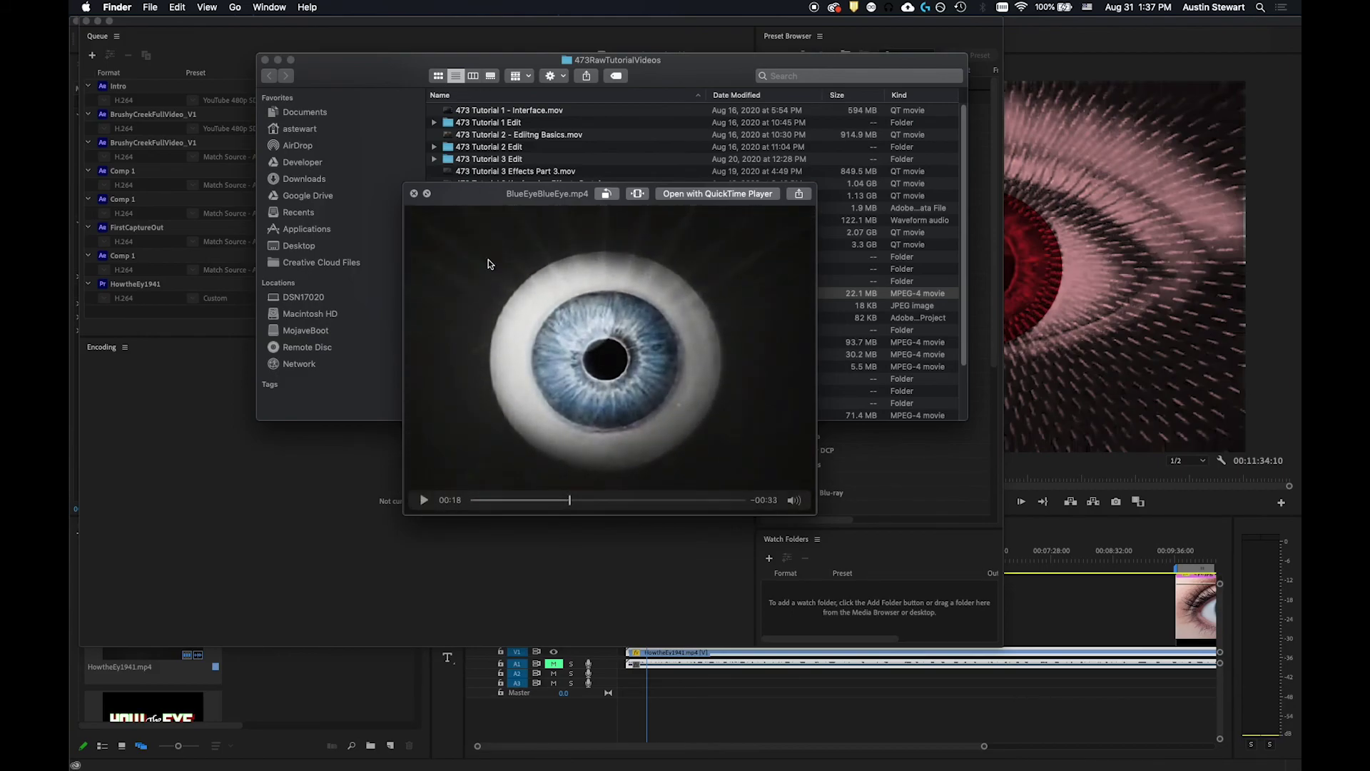
Step: Rearrange the preview and Finder windows, then switch back to Premiere Pro
{"action": "left_click_drag", "start_coordinate": [478, 195], "coordinate": [566, 489]}
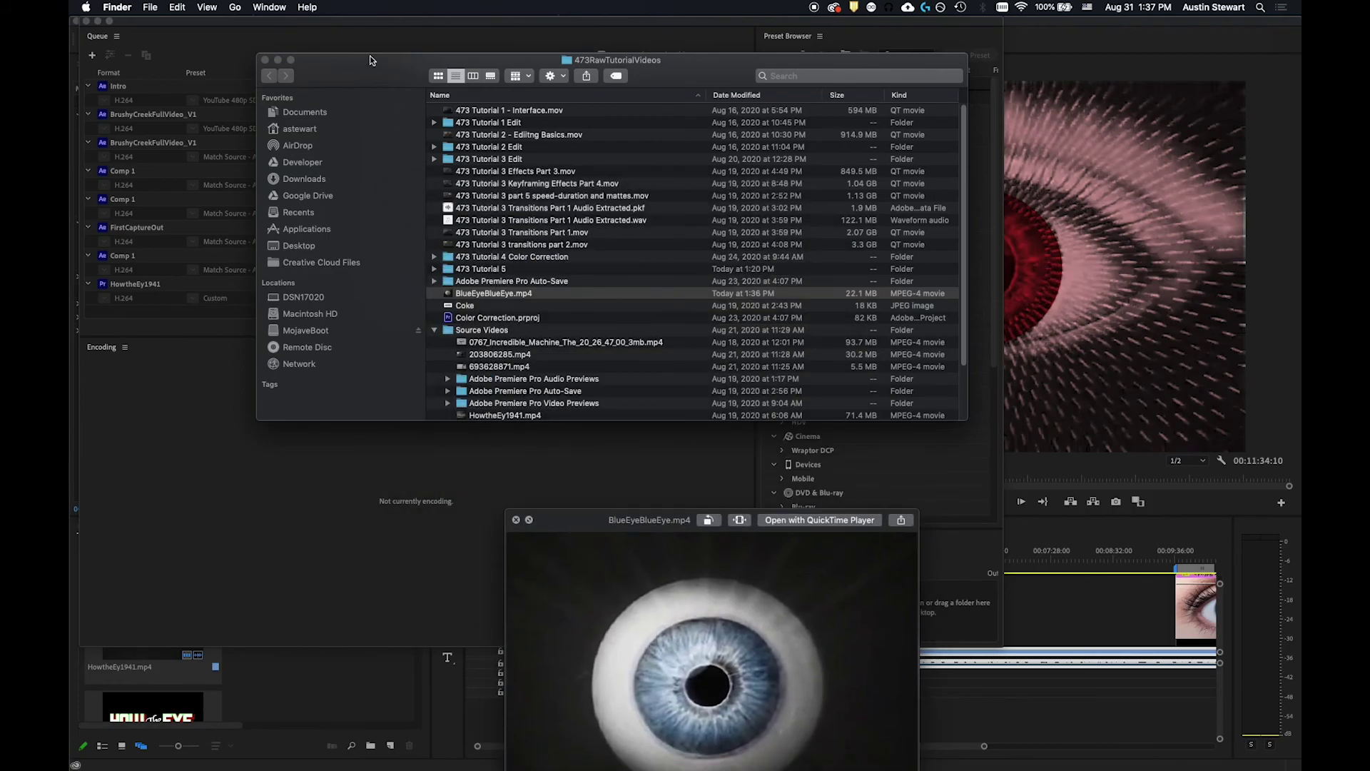
{"action": "left_click_drag", "start_coordinate": [370, 60], "coordinate": [733, 398]}
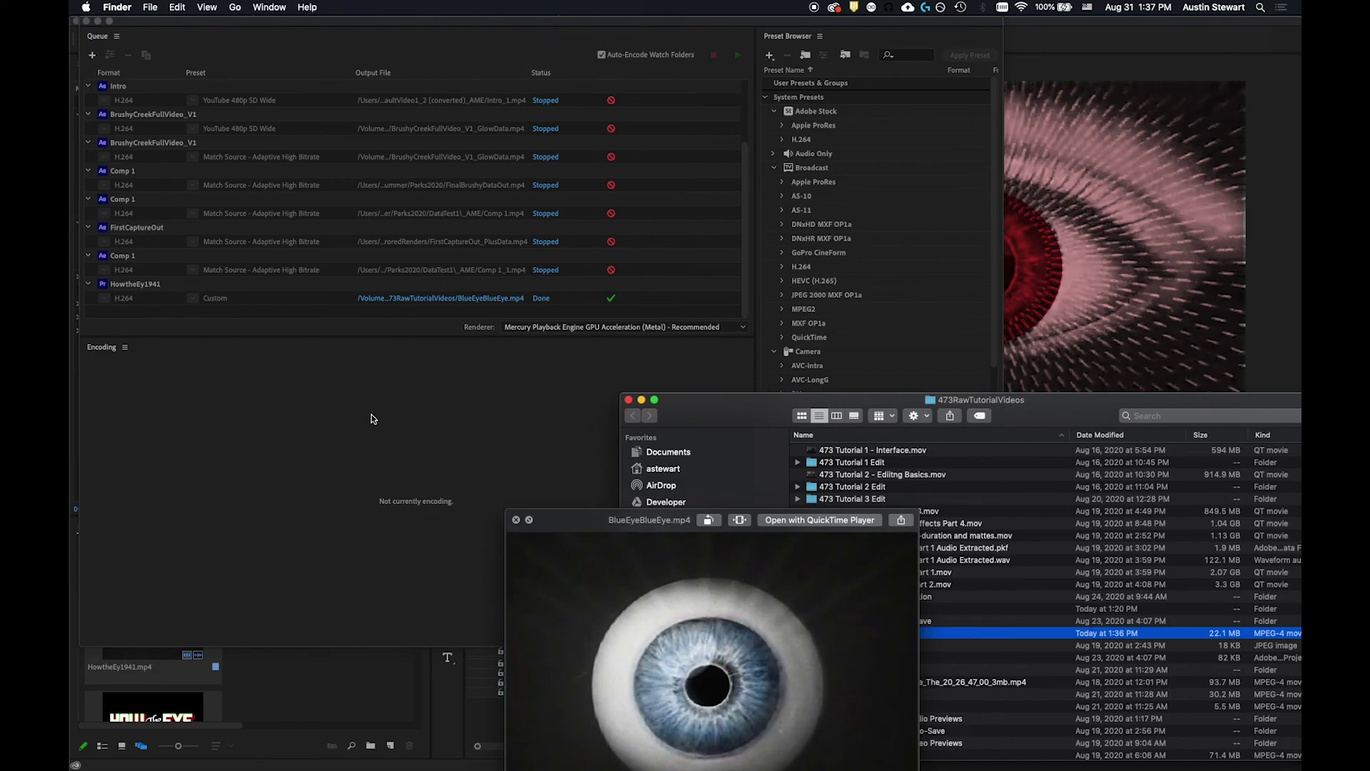
{"action": "left_click_drag", "start_coordinate": [579, 520], "coordinate": [514, 441]}
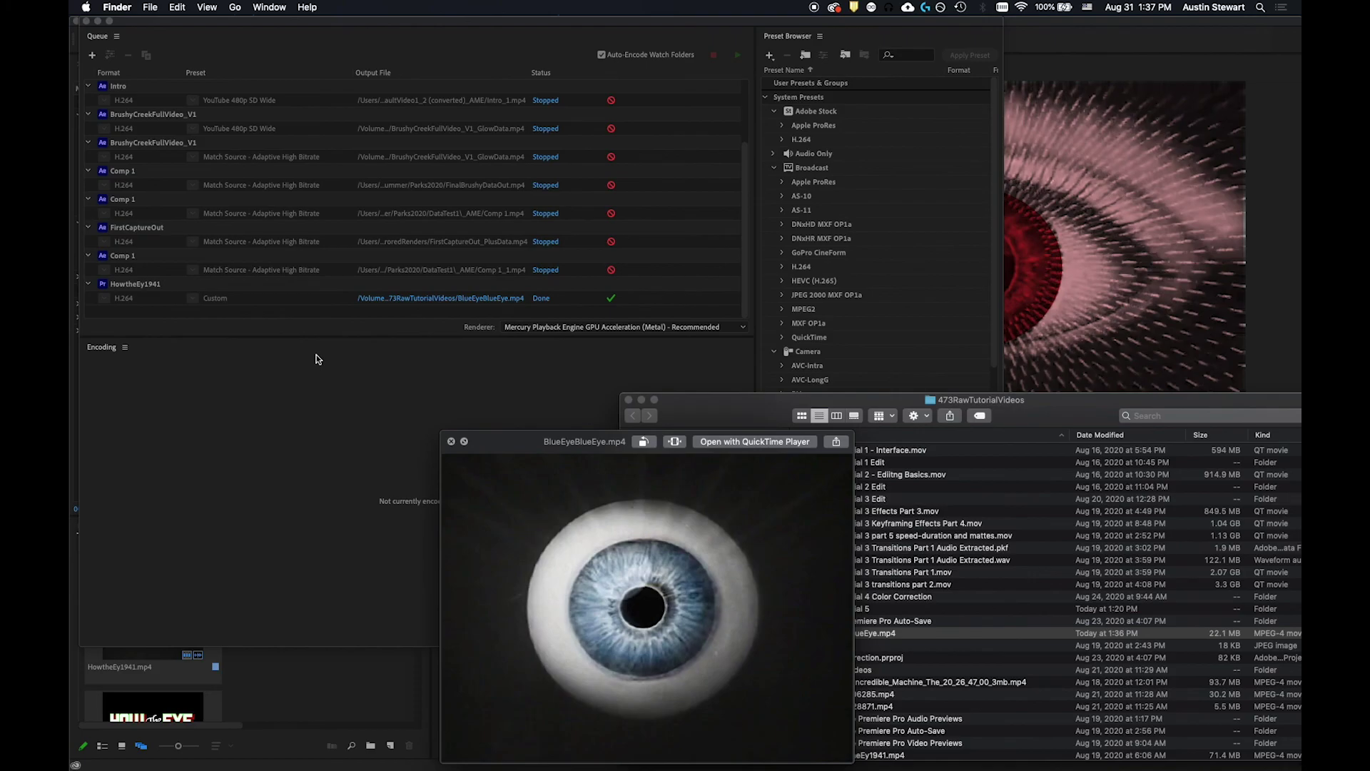
{"action": "left_click_drag", "start_coordinate": [567, 442], "coordinate": [467, 325]}
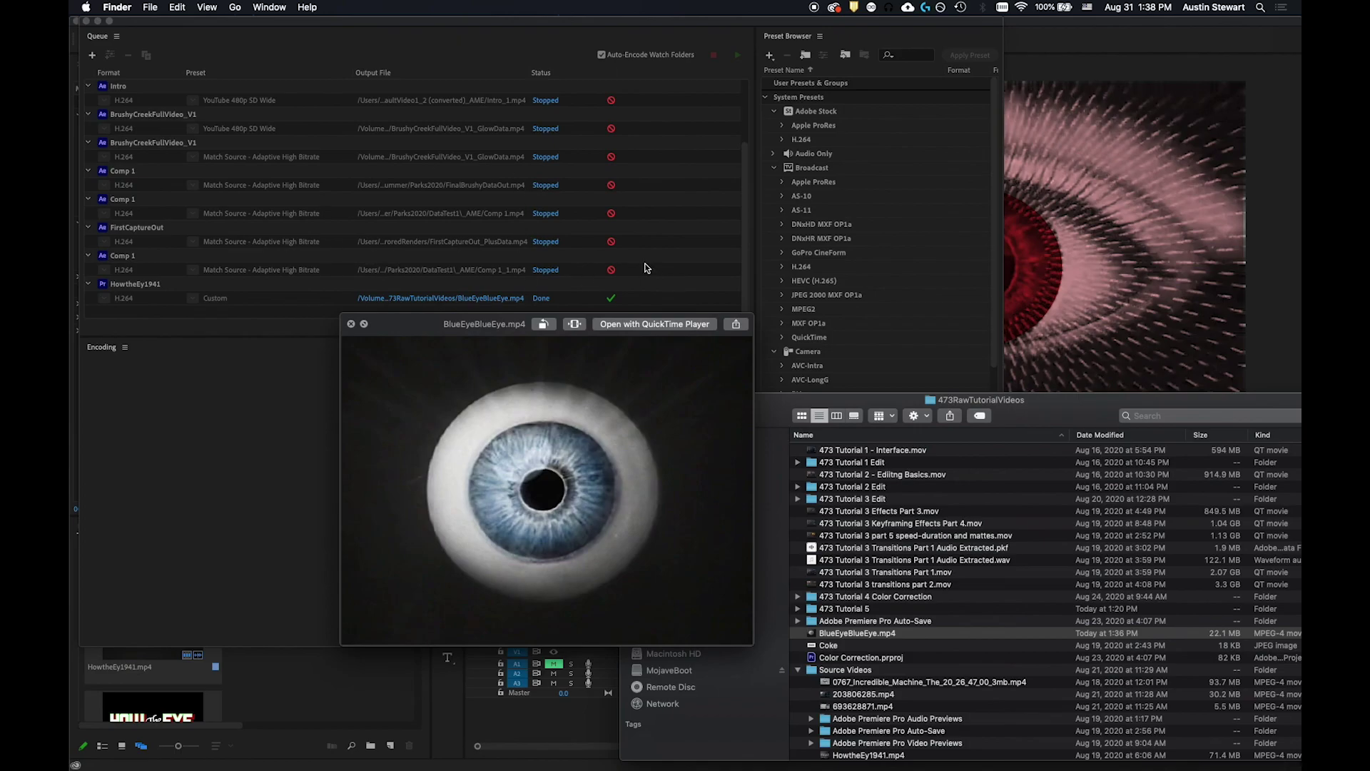
{"action": "key", "text": "super+Tab"}
{"action": "left_click", "coordinate": [671, 395]}
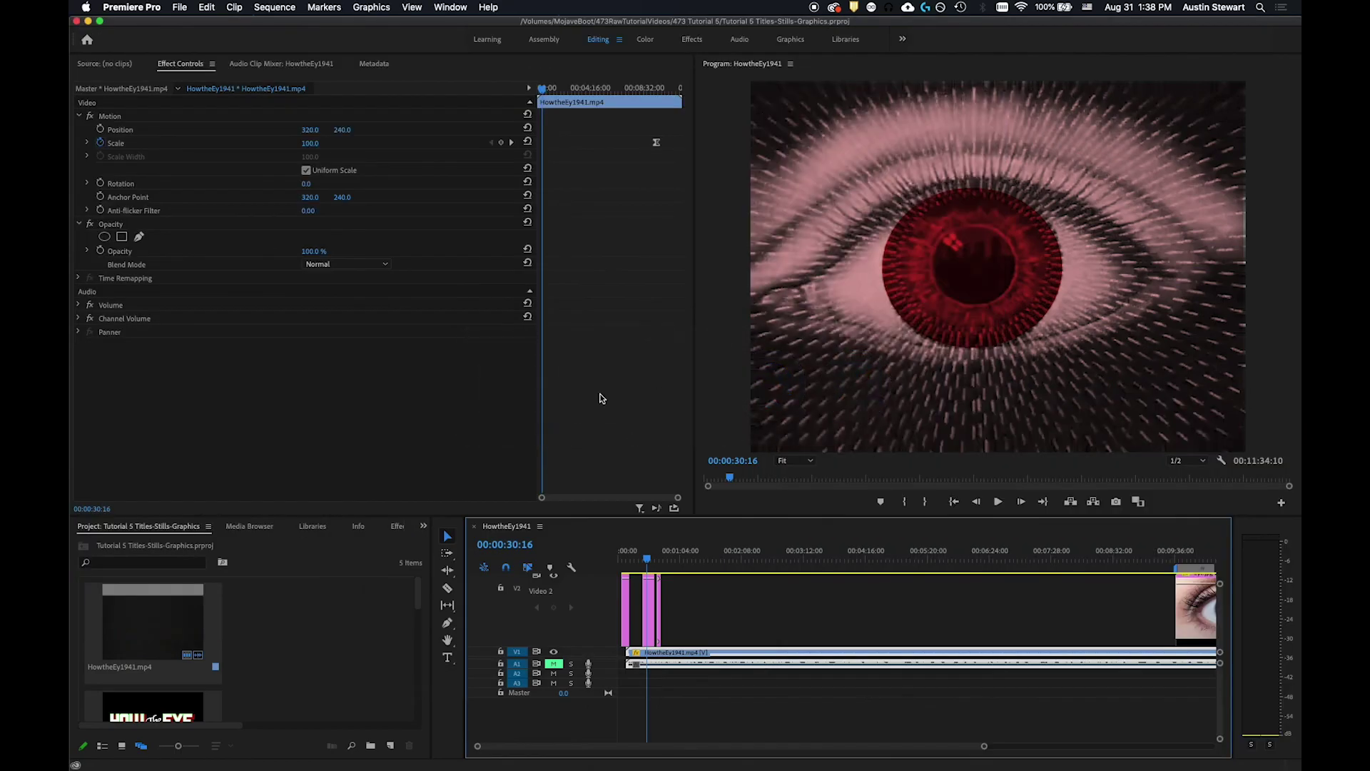